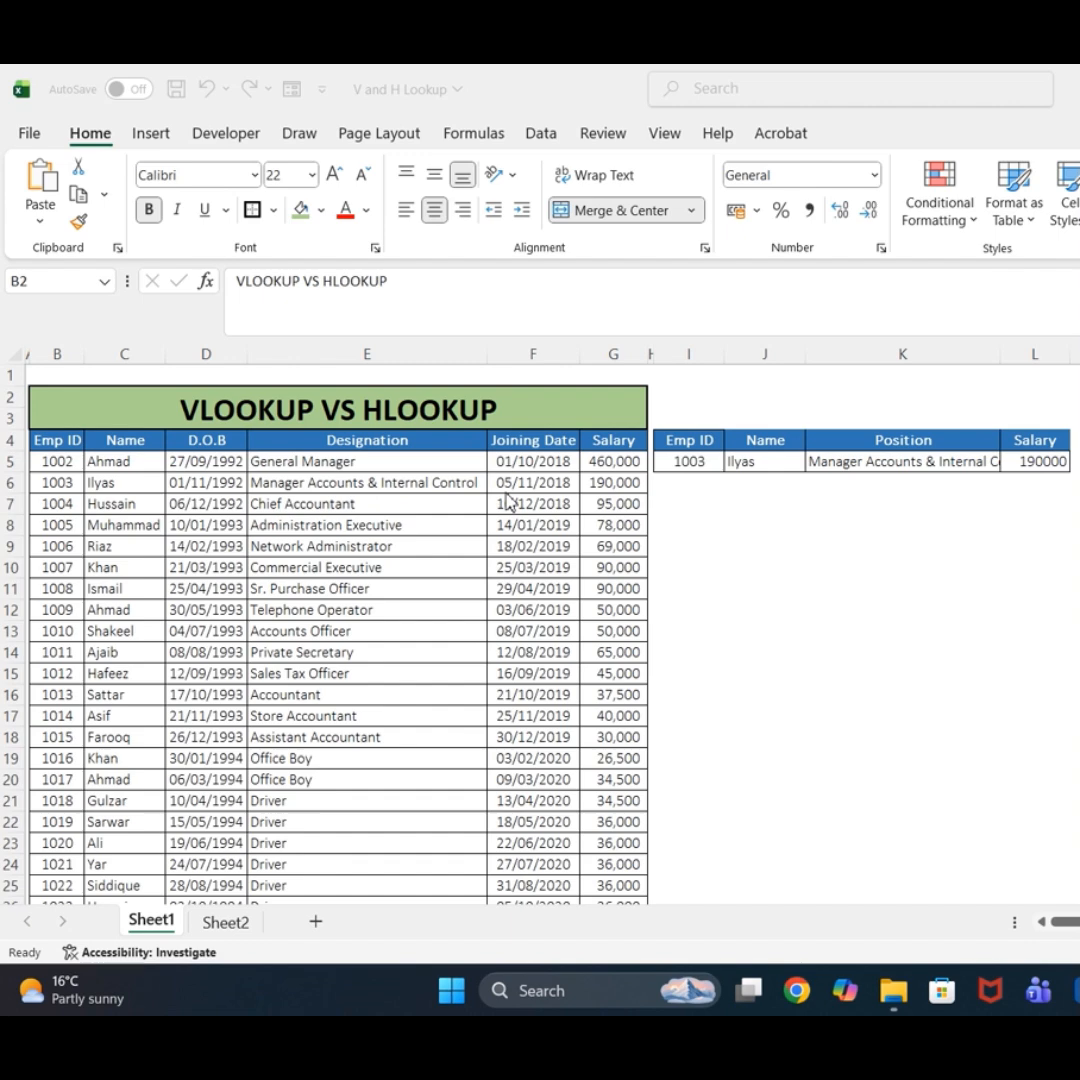
Step: View the HLOOKUP table on Sheet2, then return to the VLOOKUP data on Sheet1
{"action": "left_click", "coordinate": [226, 930]}
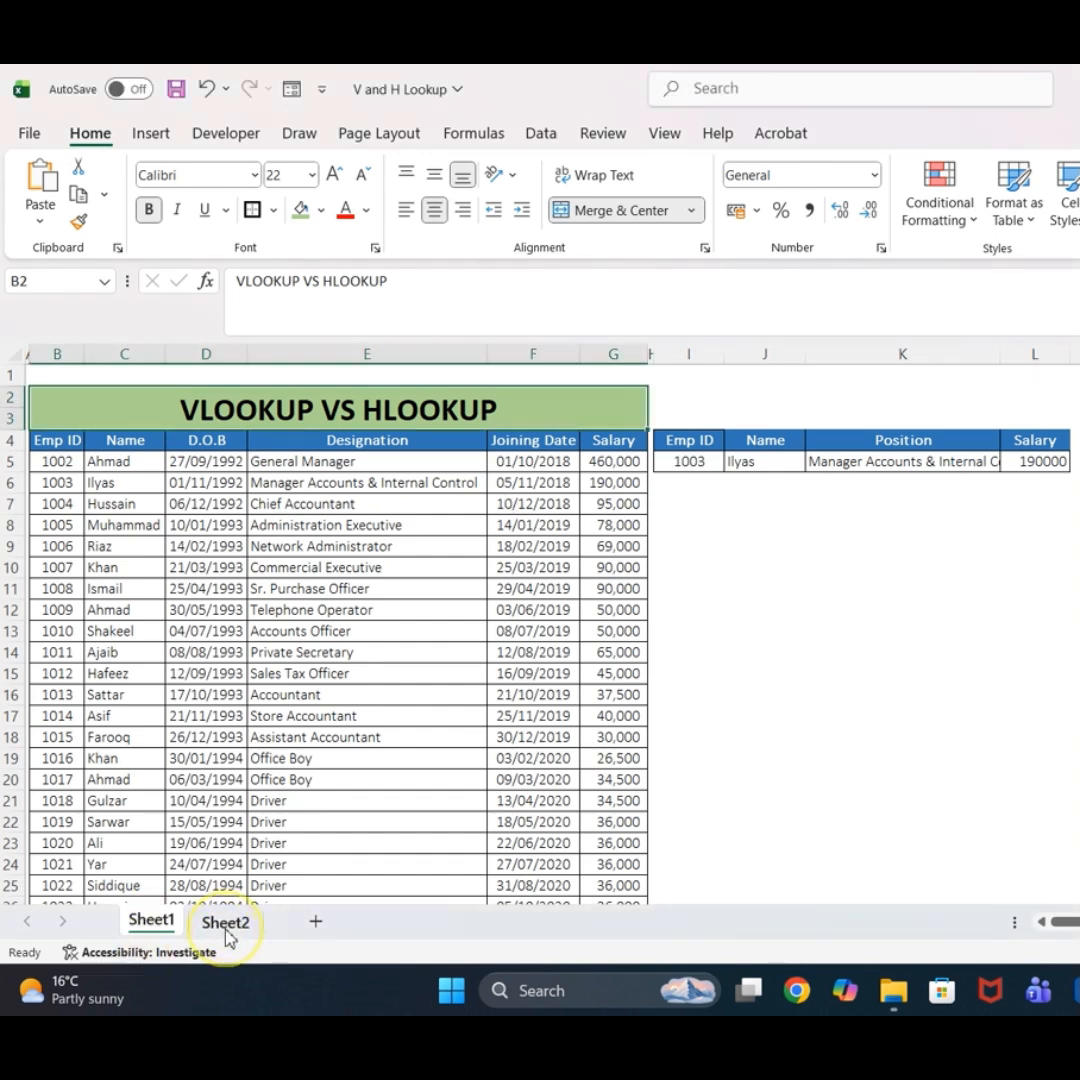
{"action": "left_click", "coordinate": [226, 930]}
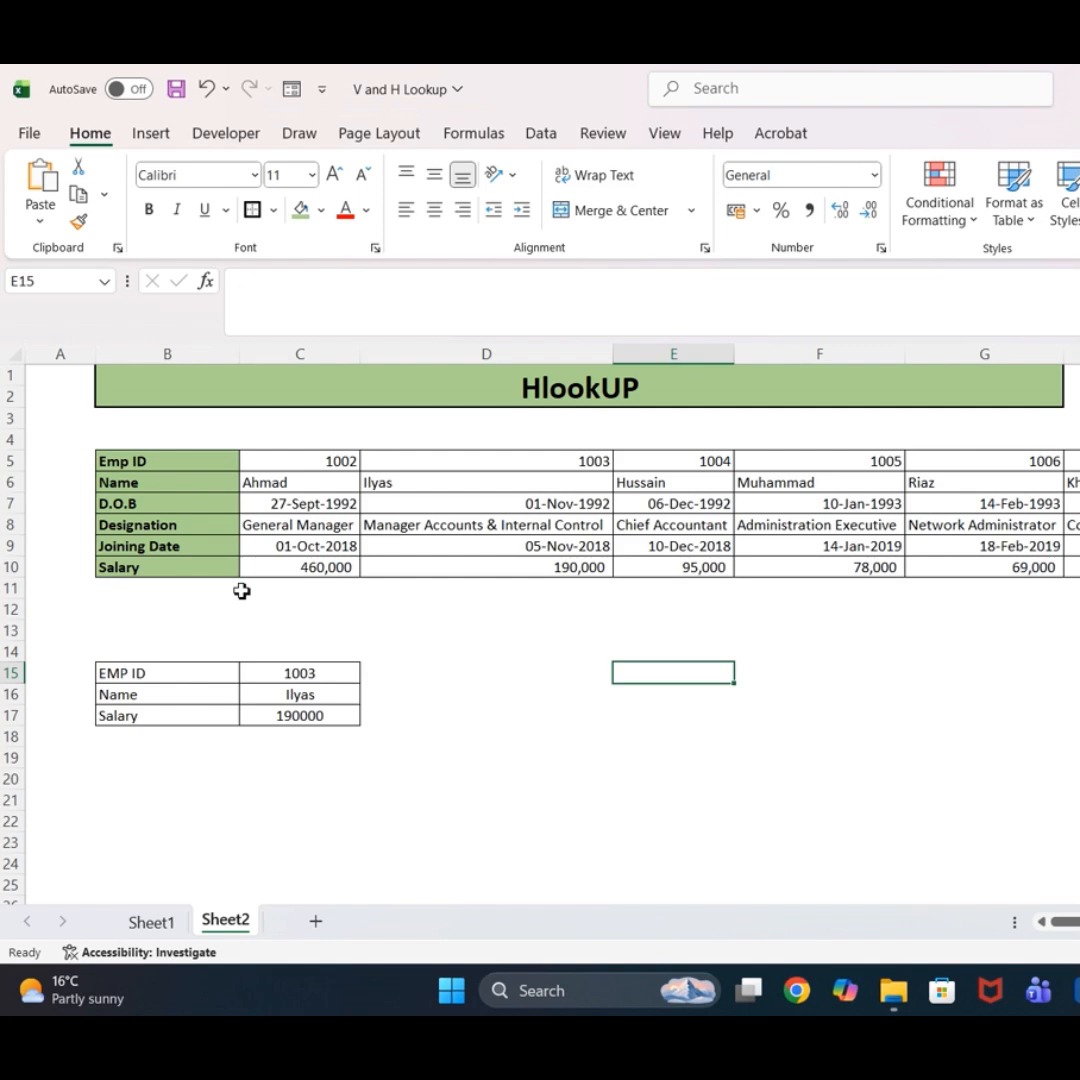
{"action": "key", "text": "ctrl+Page_Up"}
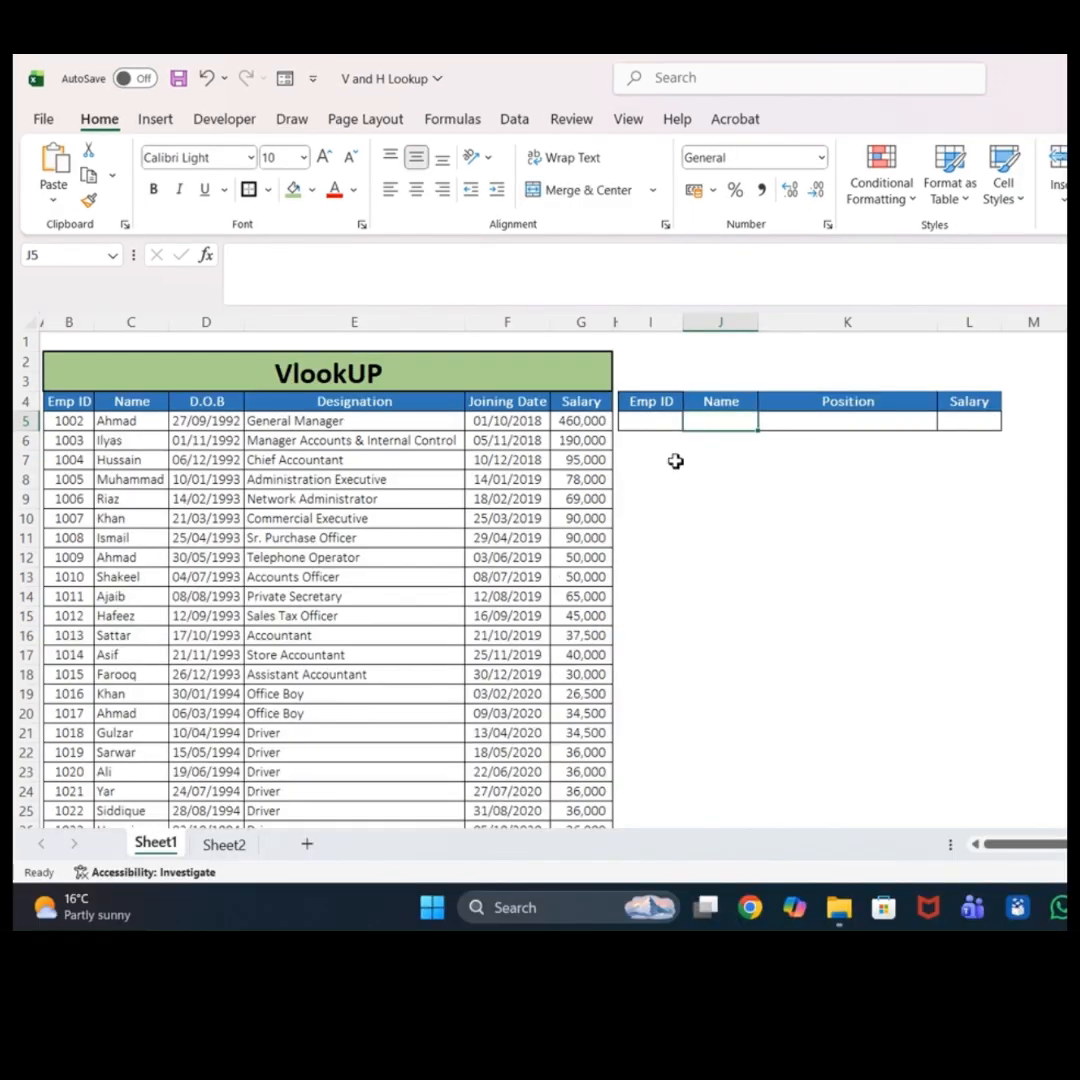
Step: Start a VLOOKUP formula in Name cell J5 with I5 as the lookup value and $B$4:$G$36 as the absolute table range
{"action": "type", "text": "=vlo"}
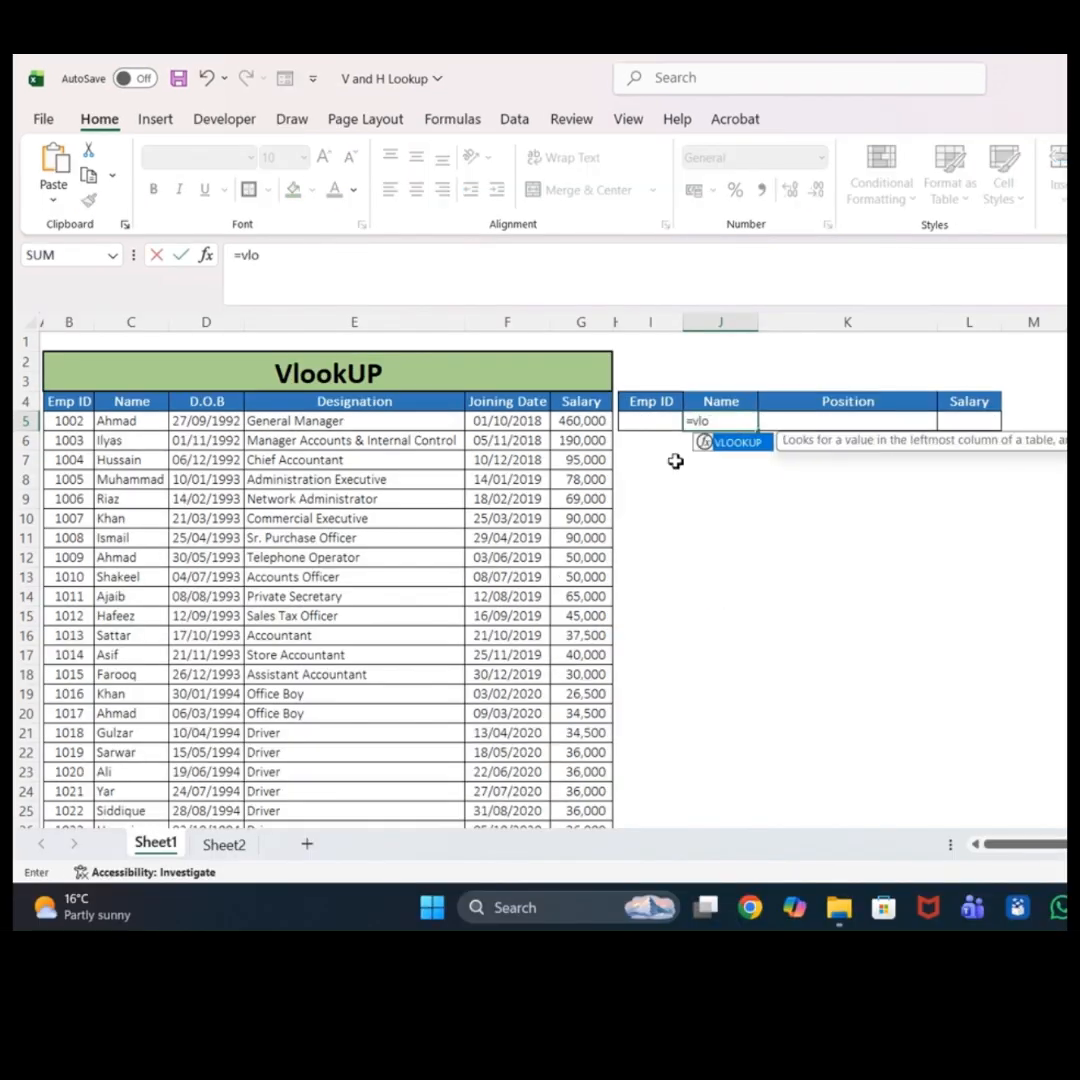
{"action": "key", "text": "Tab"}
{"action": "key", "text": "Left"}
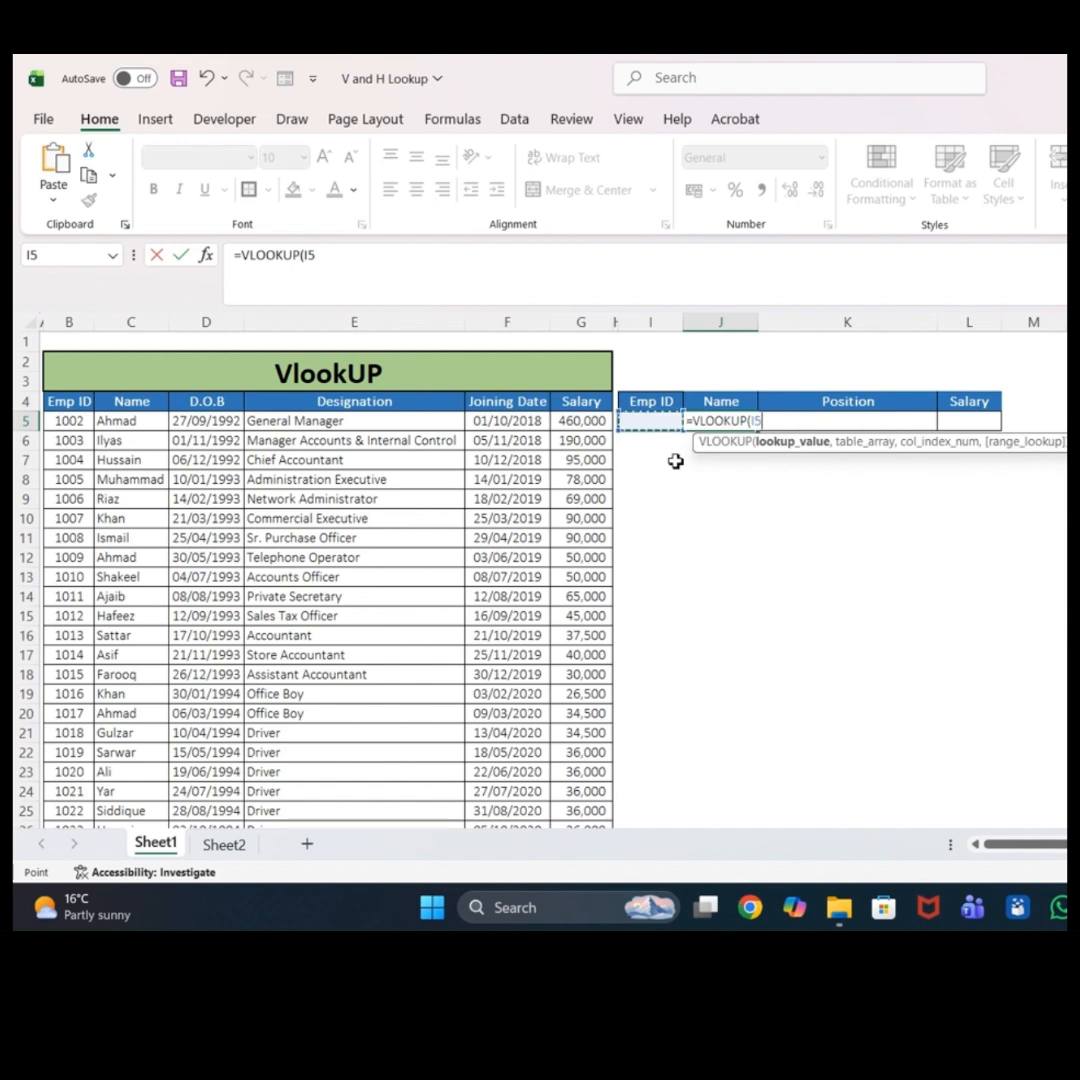
{"action": "type", "text": ","}
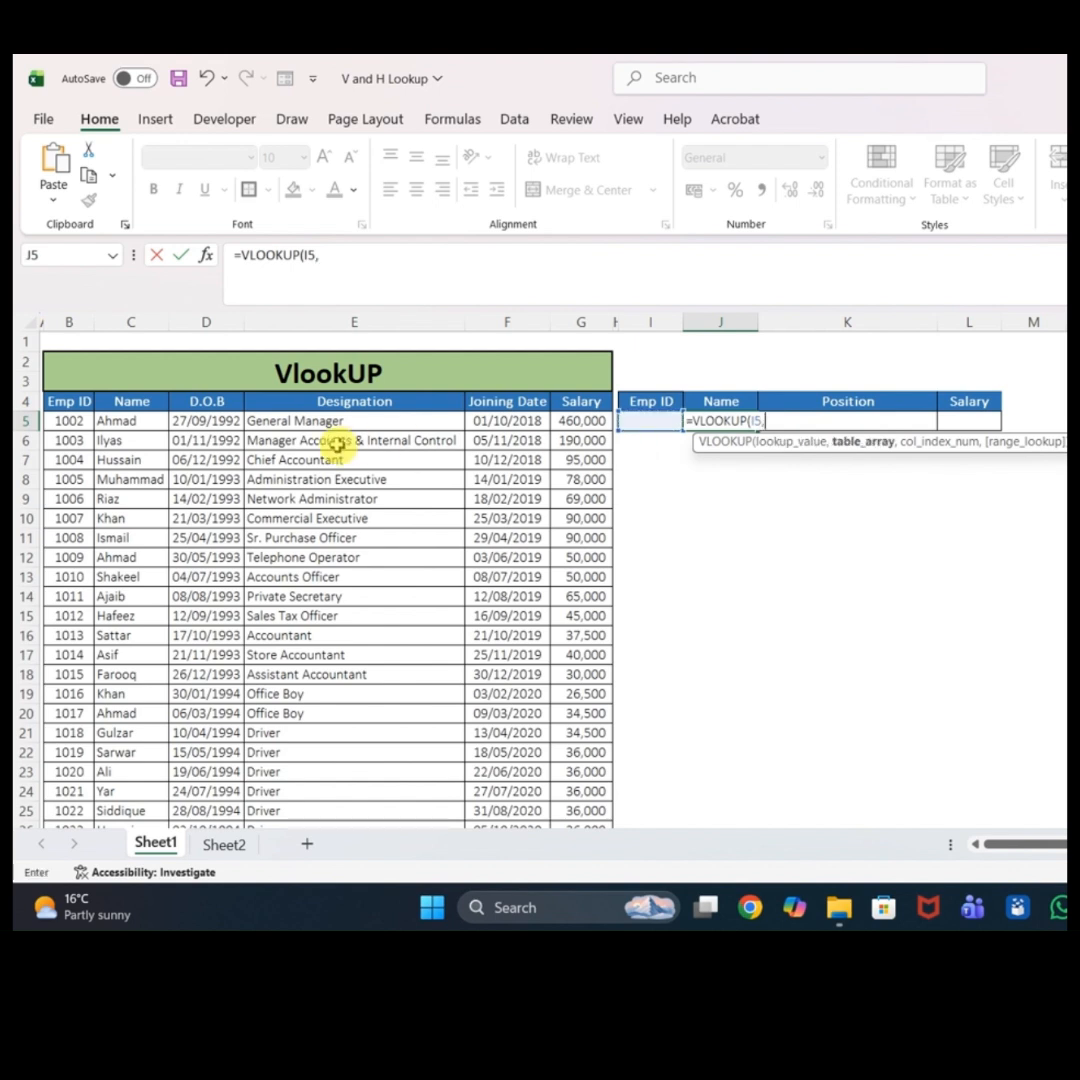
{"action": "left_click", "coordinate": [78, 408]}
{"action": "key", "text": "ctrl+shift+Right"}
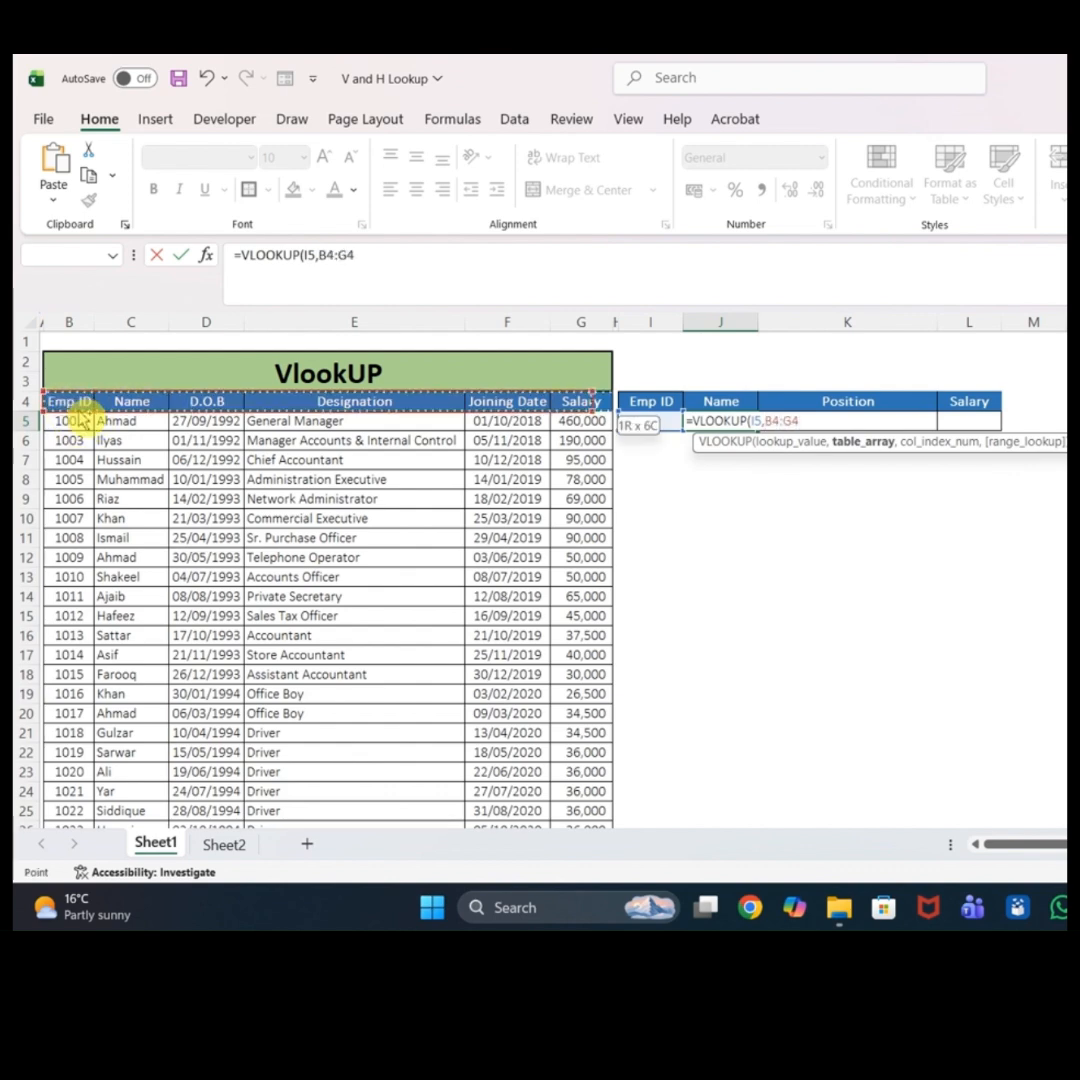
{"action": "key", "text": "ctrl+shift+Down"}
{"action": "key", "text": "F4"}
{"action": "type", "text": ","}
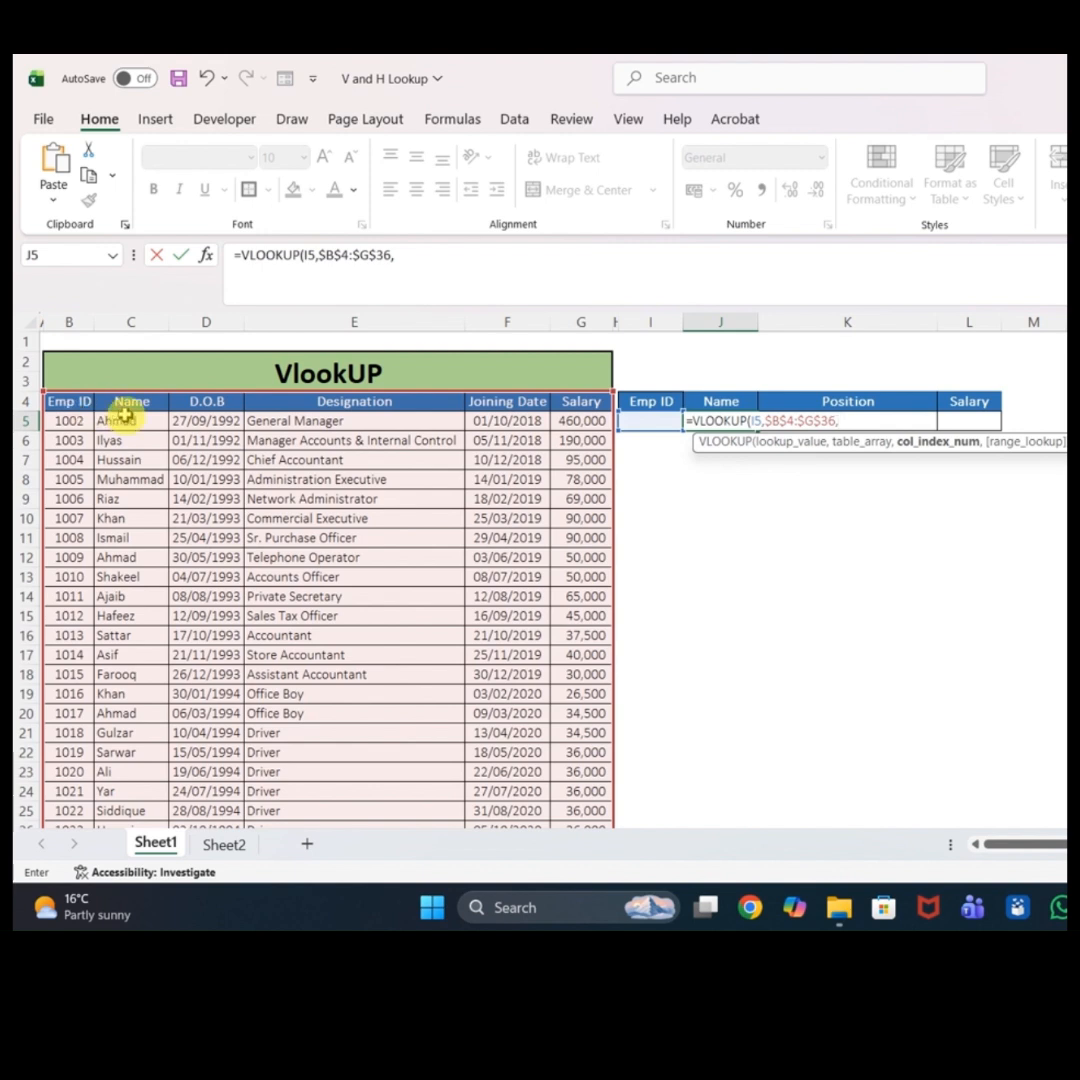
Step: Complete the VLOOKUP in J5 with column index 2 and FALSE for an exact match
{"action": "type", "text": "2"}
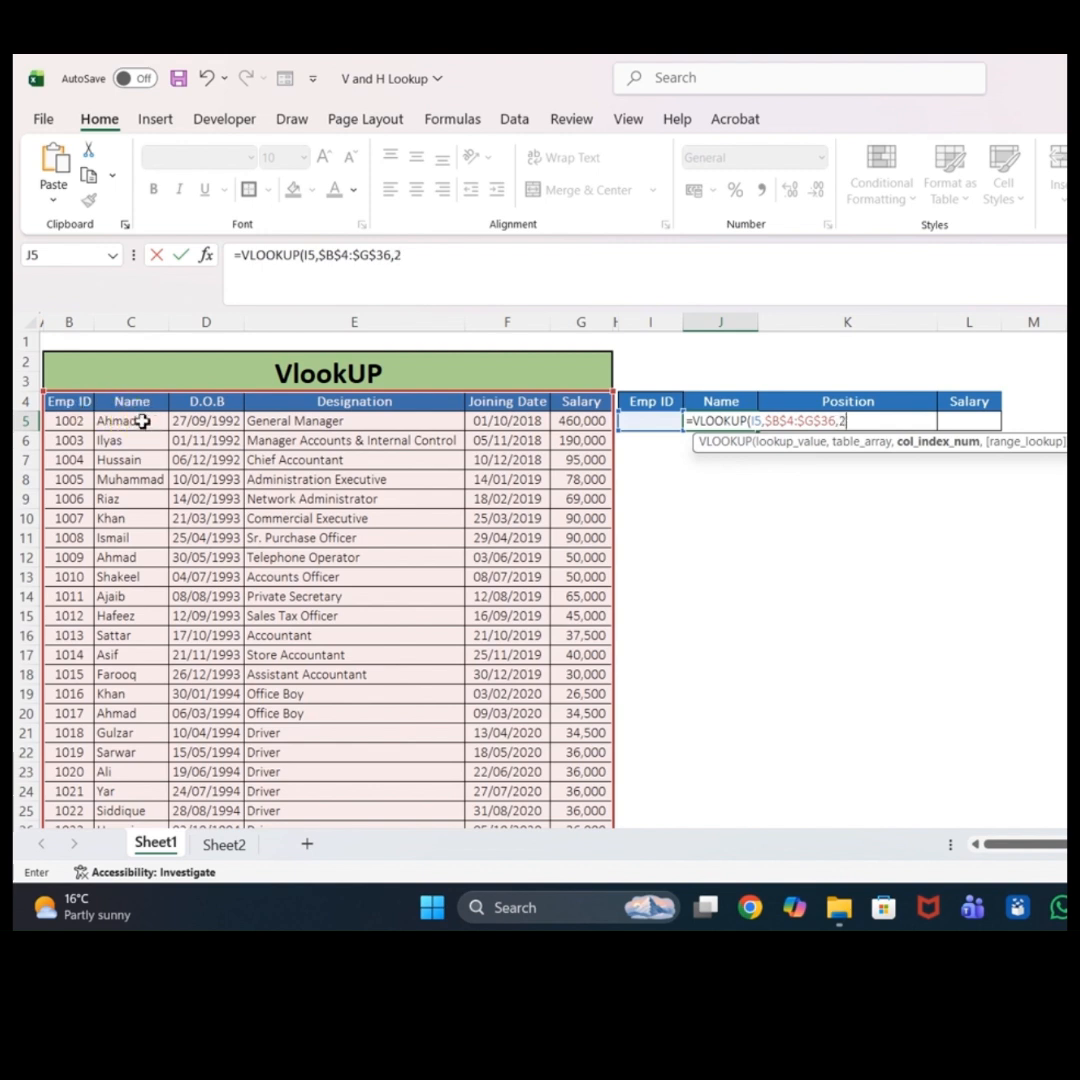
{"action": "type", "text": ","}
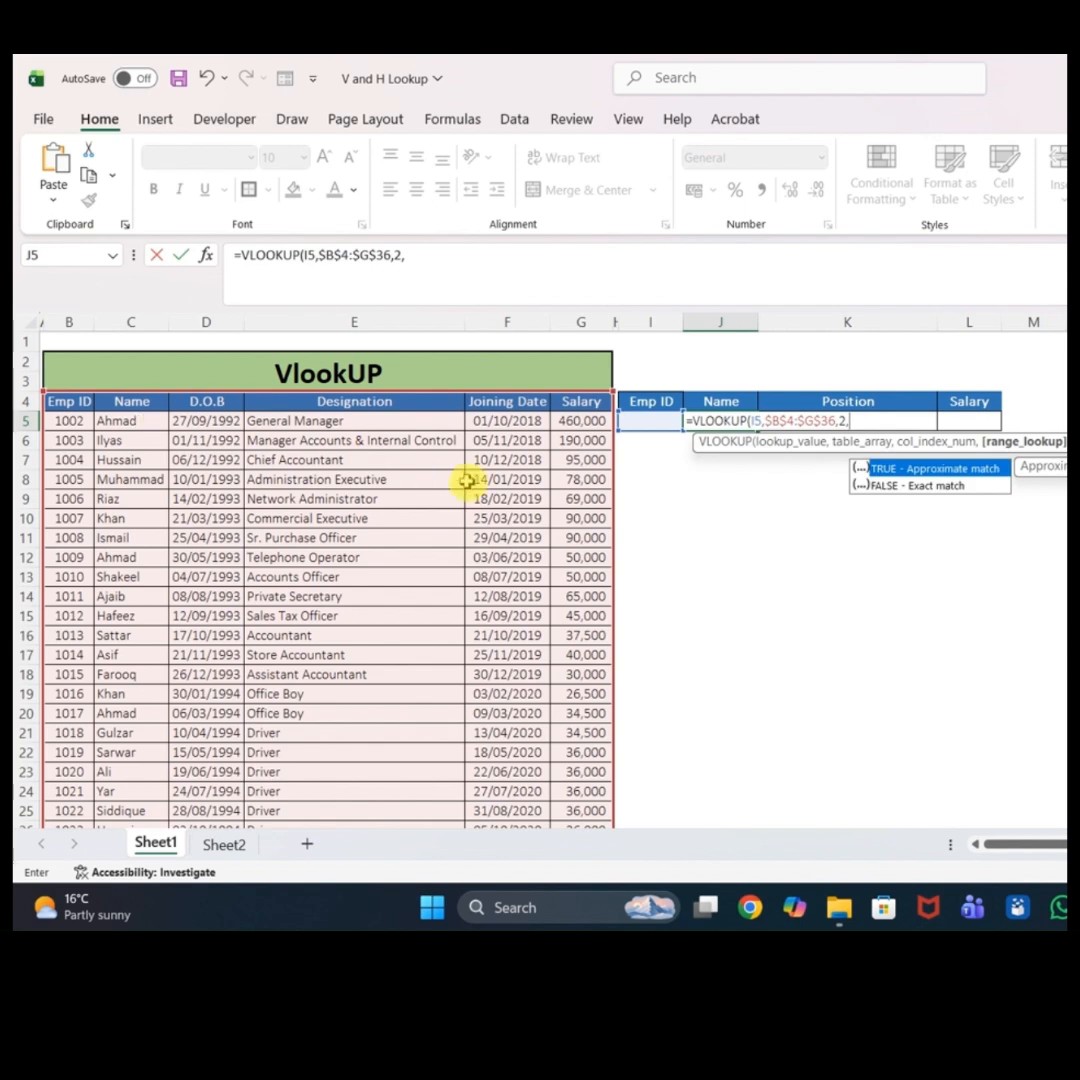
{"action": "left_click", "coordinate": [885, 486]}
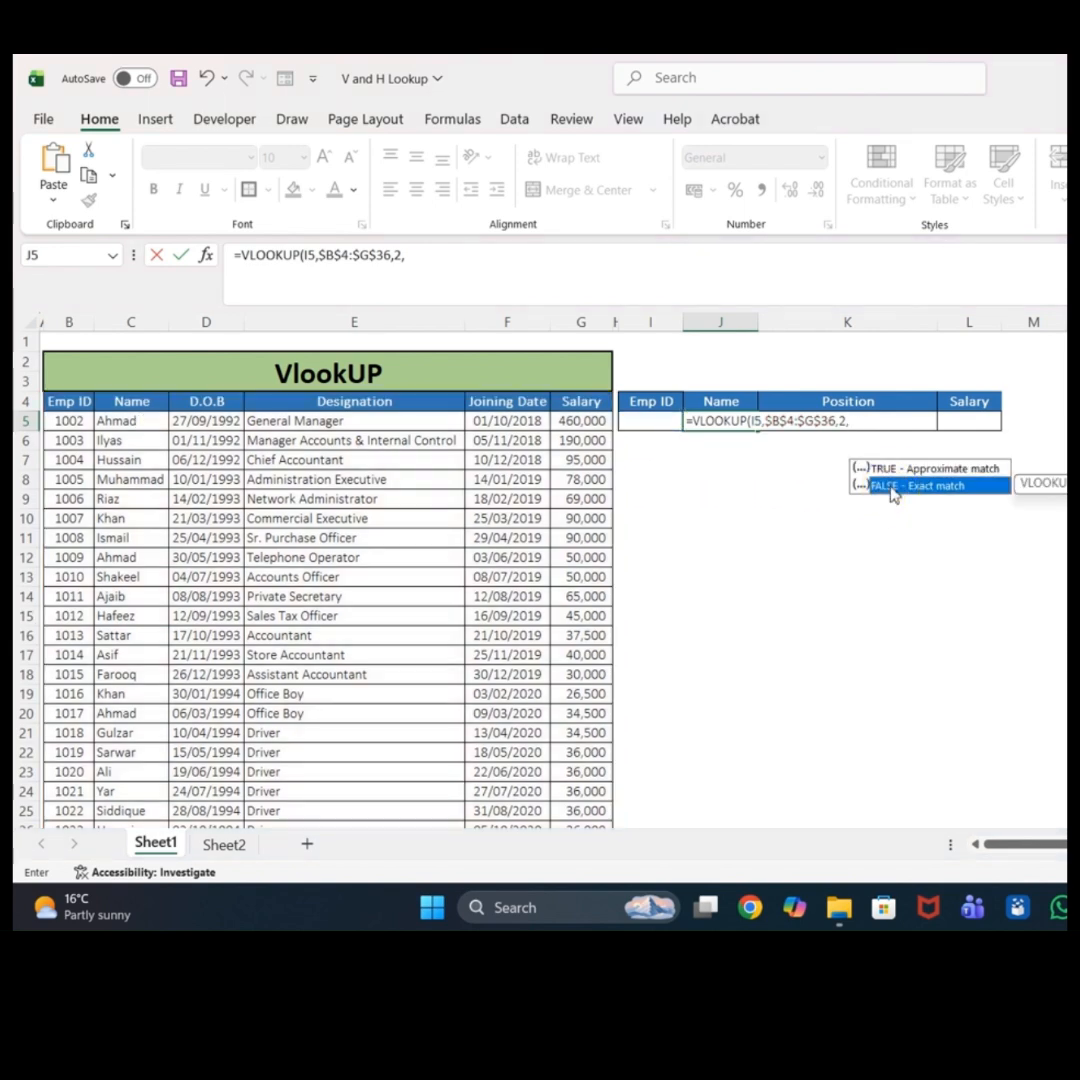
{"action": "double_click", "coordinate": [890, 486]}
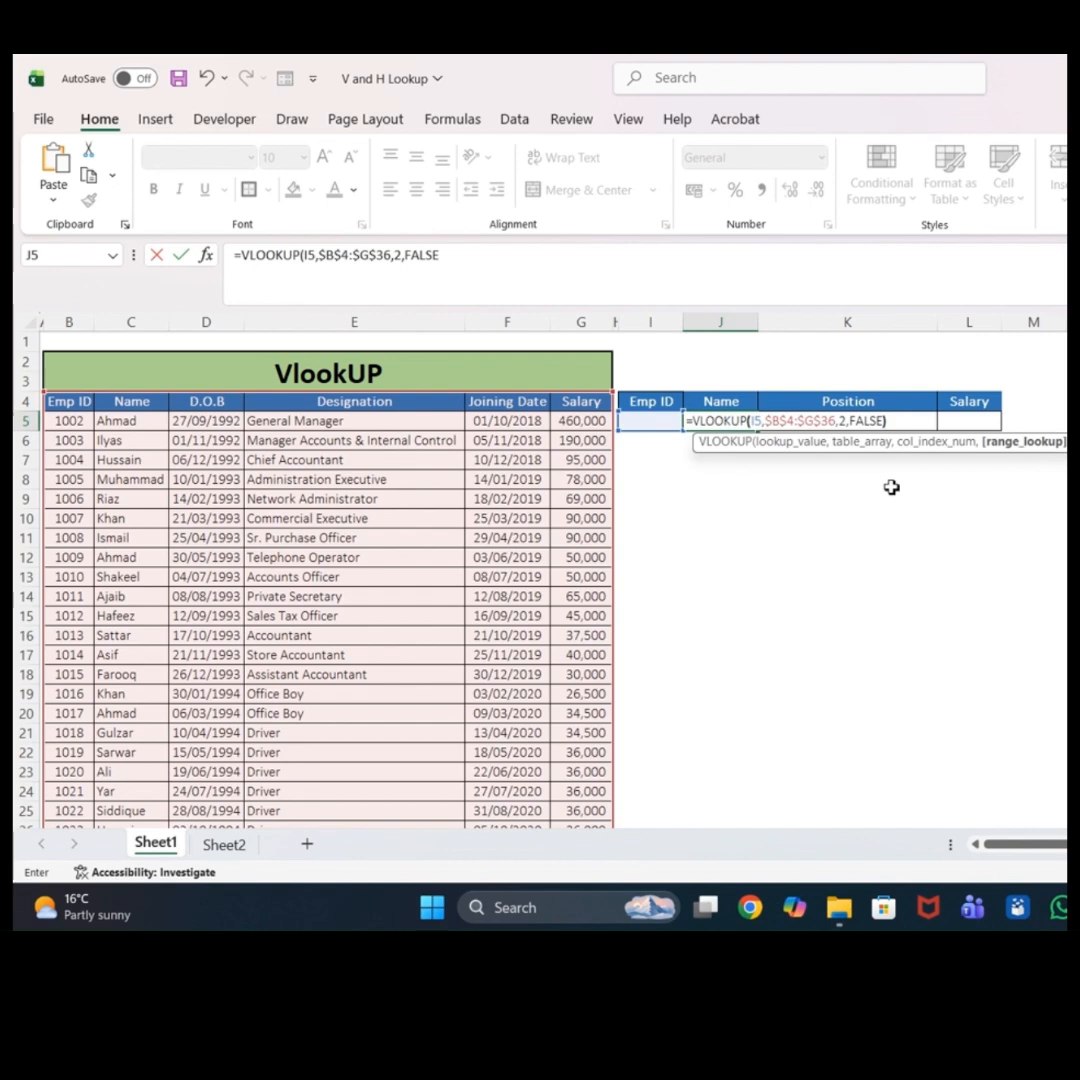
{"action": "type", "text": ")"}
{"action": "key", "text": "Return"}
Step: Test the name lookup by entering the first listed employee's ID in cell I5
{"action": "key", "text": "Up"}
{"action": "key", "text": "Left"}
{"action": "type", "text": "100"}
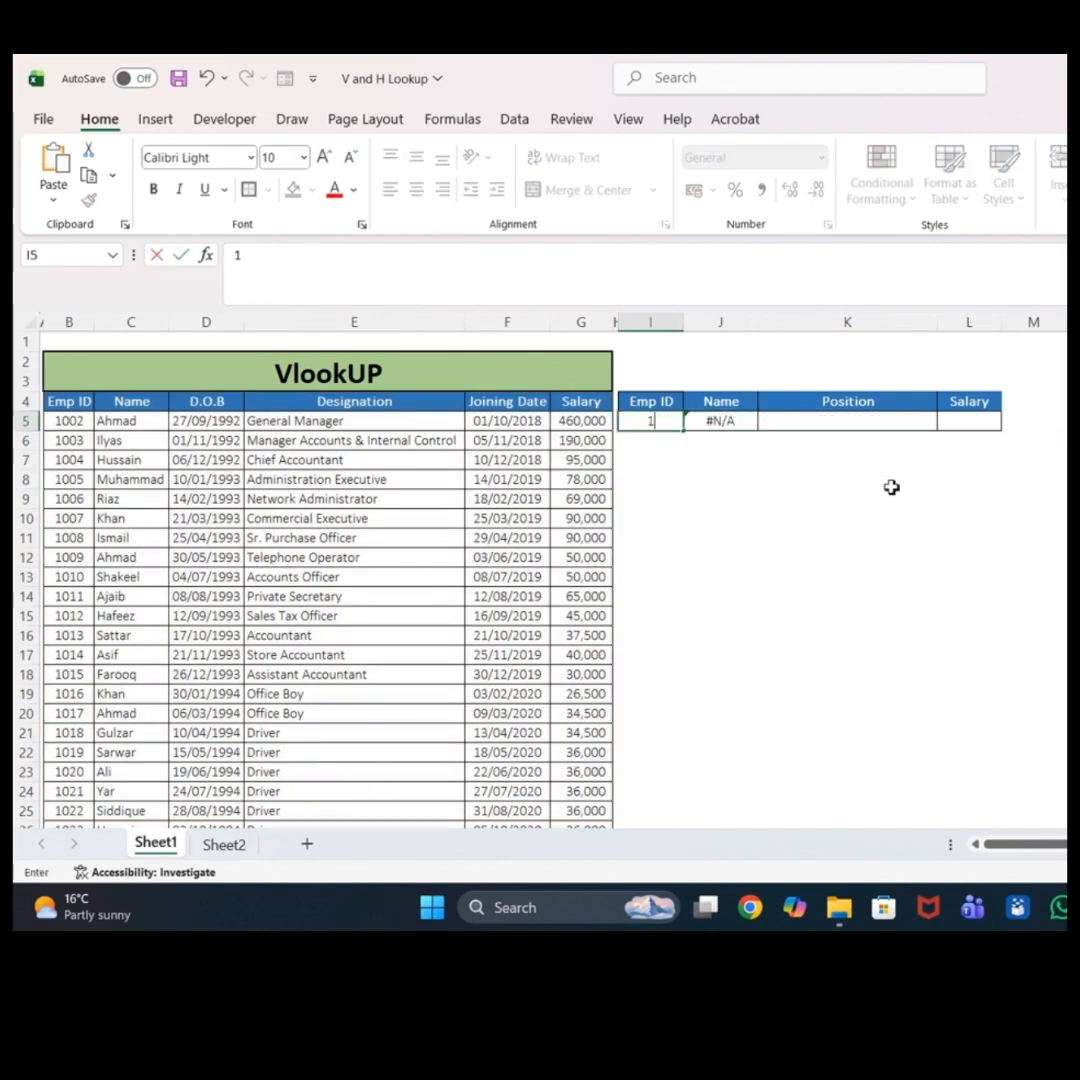
{"action": "type", "text": "2"}
{"action": "key", "text": "Return"}
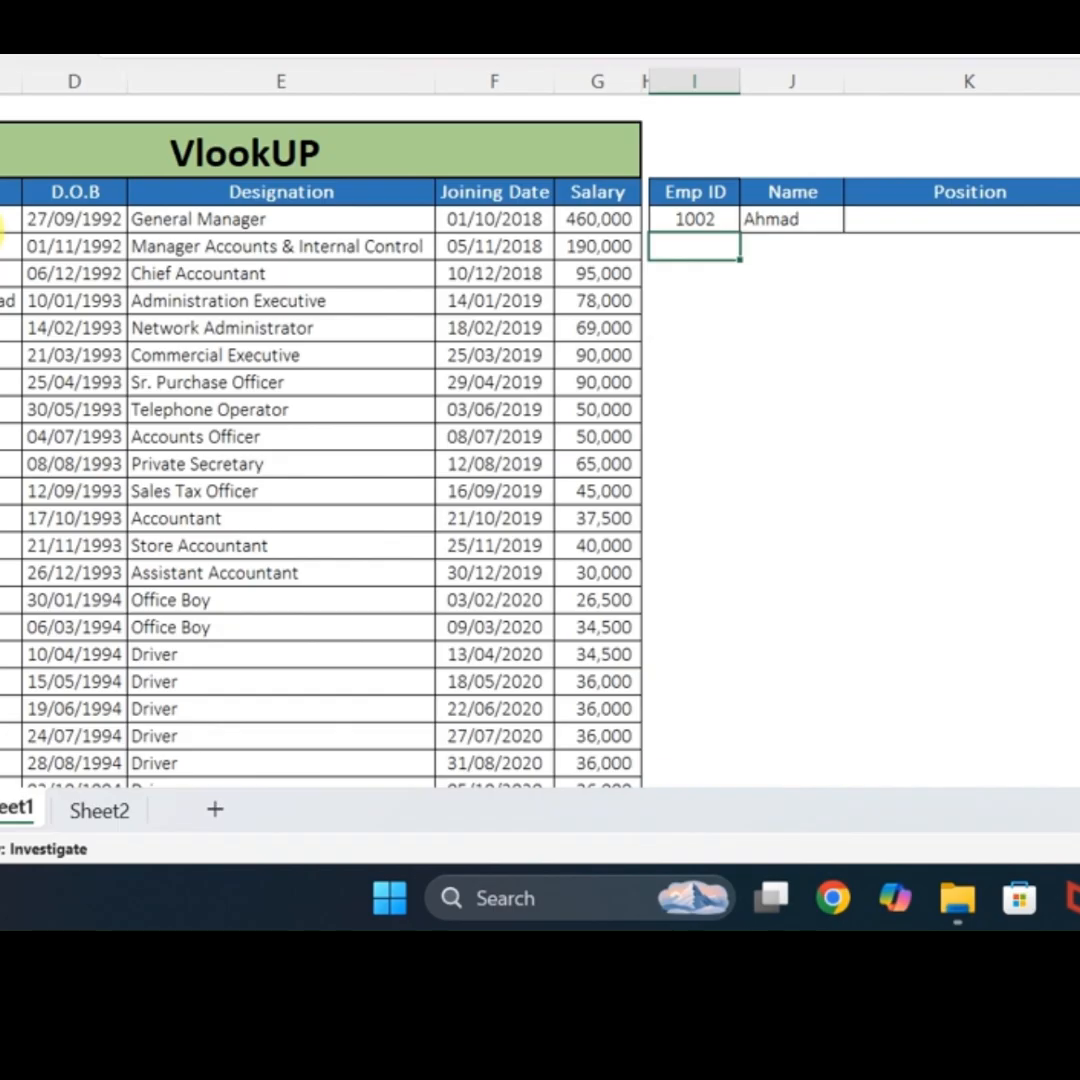
Step: Replace the ID in cell I5 with the second listed employee's ID
{"action": "key", "text": "Up"}
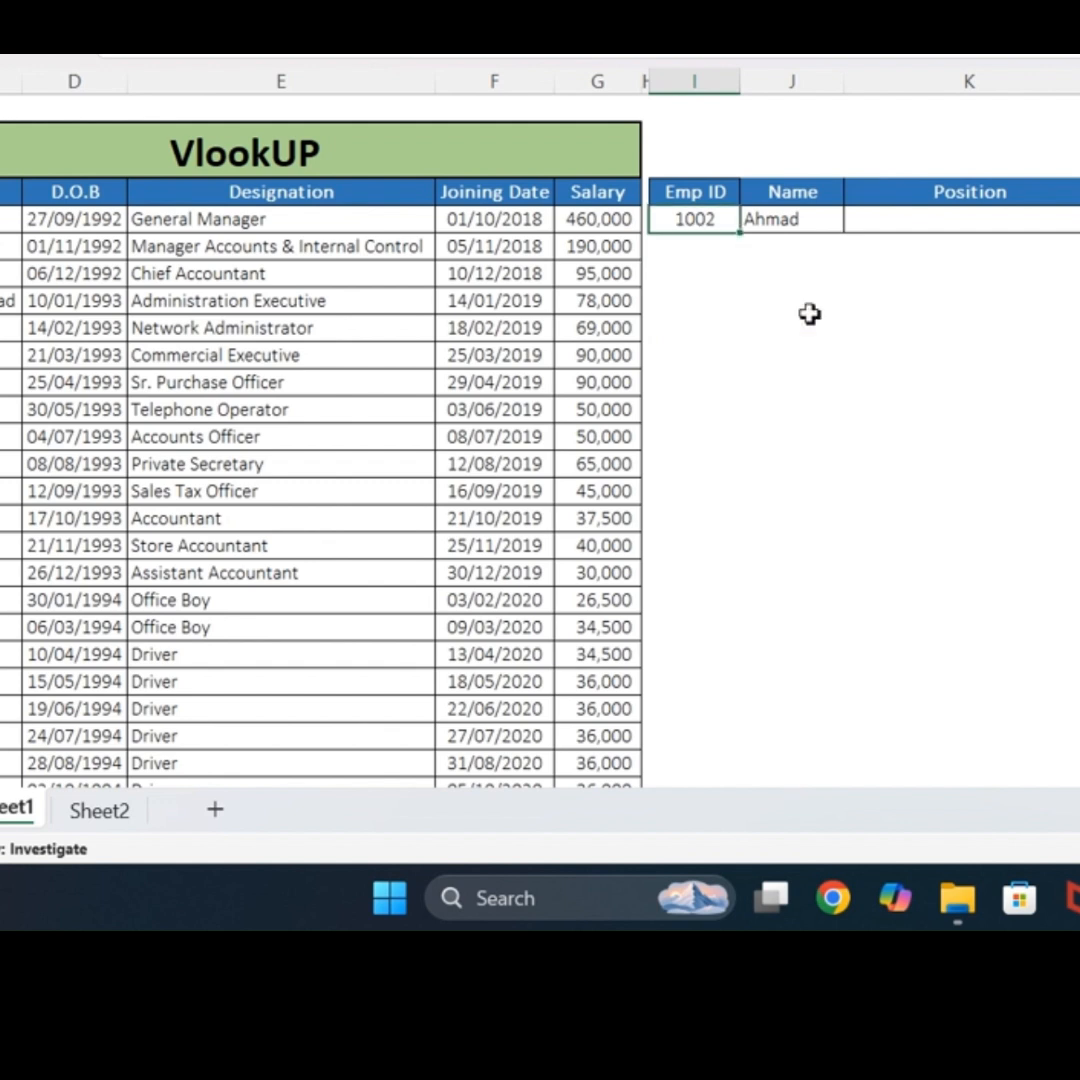
{"action": "type", "text": "1003"}
{"action": "key", "text": "Return"}
{"action": "key", "text": "Up"}
Step: Copy the name lookup formula to Position cell K5, with I5 as its lookup value and 4 as its column index
{"action": "key", "text": "Right"}
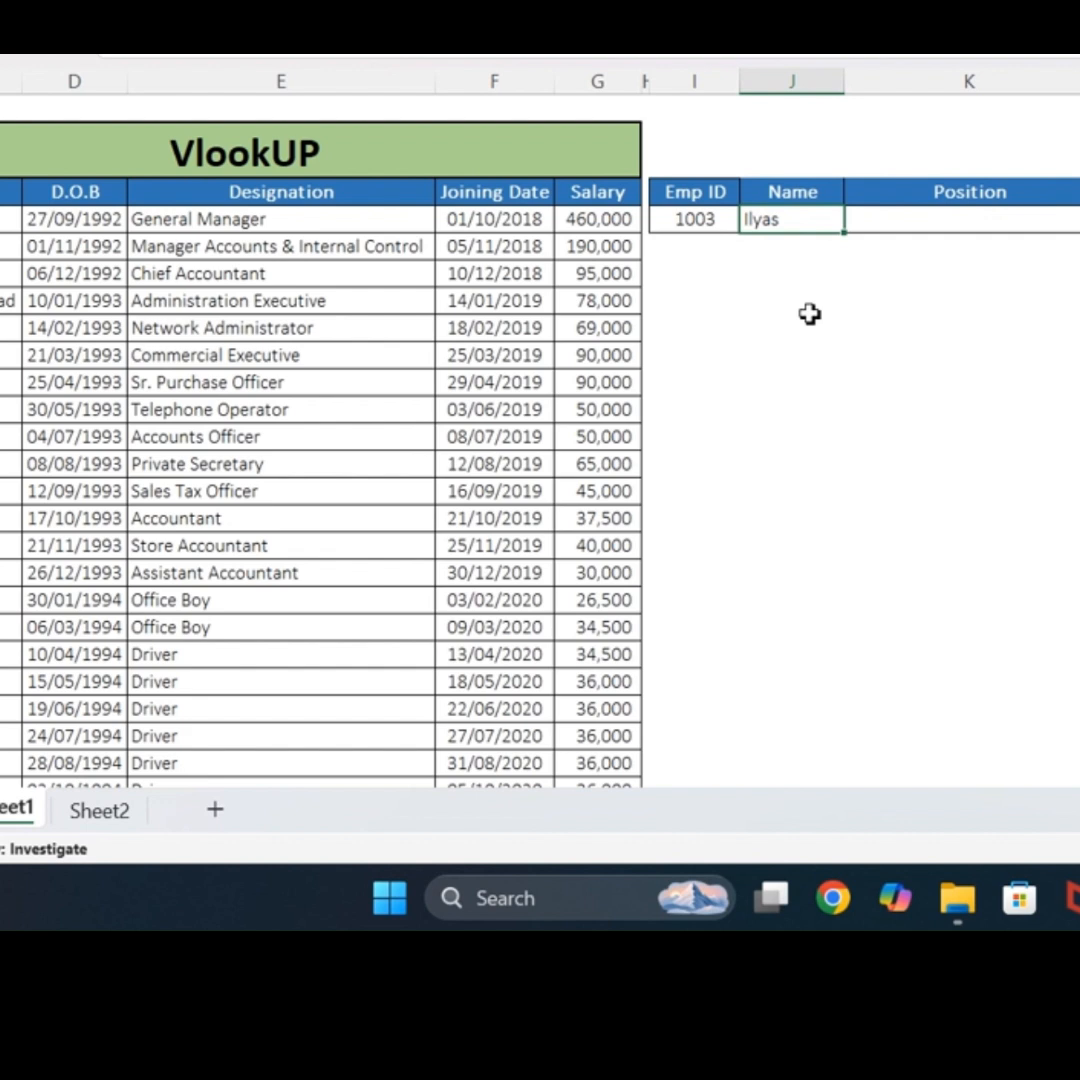
{"action": "key", "text": "ctrl+c"}
{"action": "key", "text": "Right"}
{"action": "key", "text": "ctrl+v"}
{"action": "key", "text": "F2"}
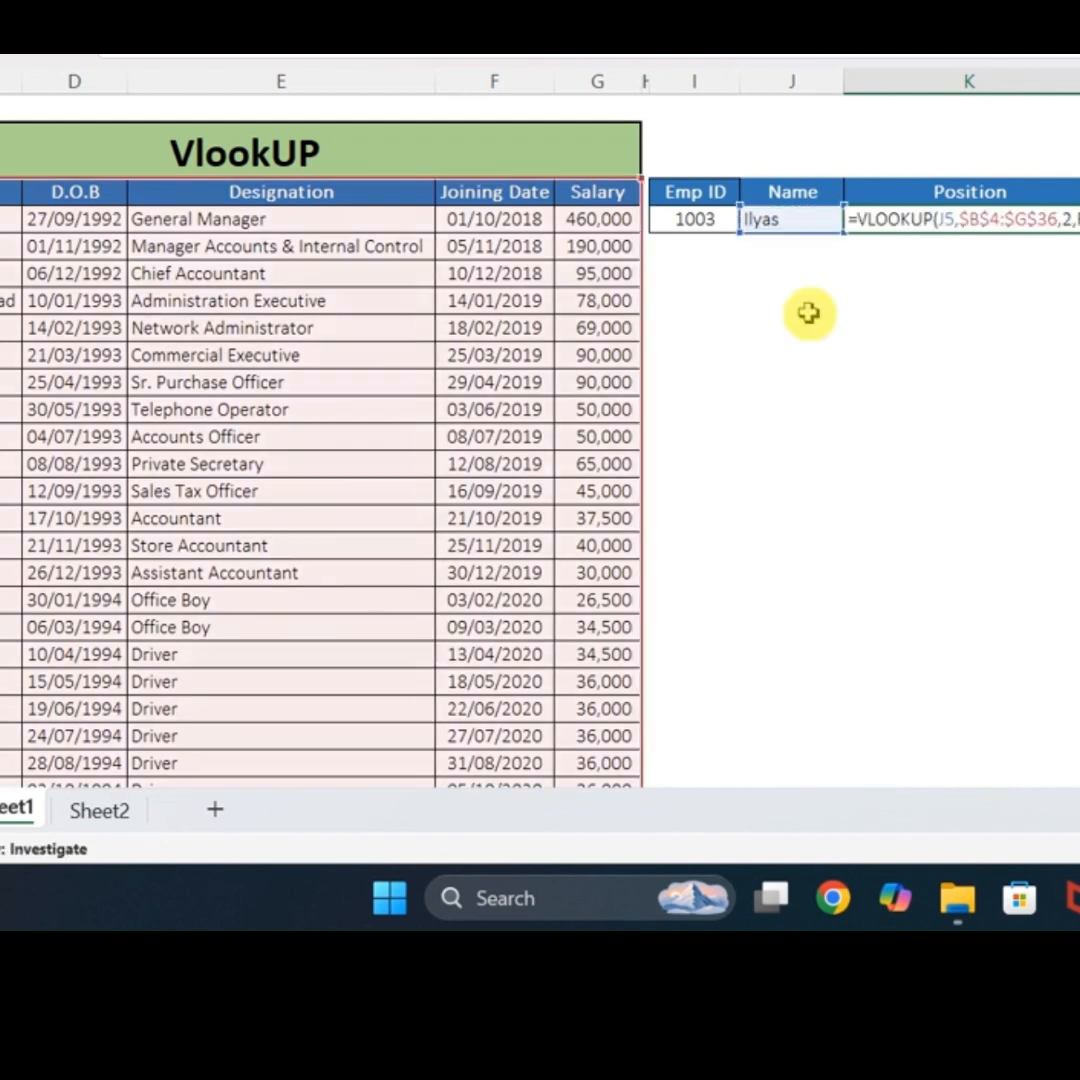
{"action": "left_click_drag", "start_coordinate": [785, 233], "coordinate": [733, 245]}
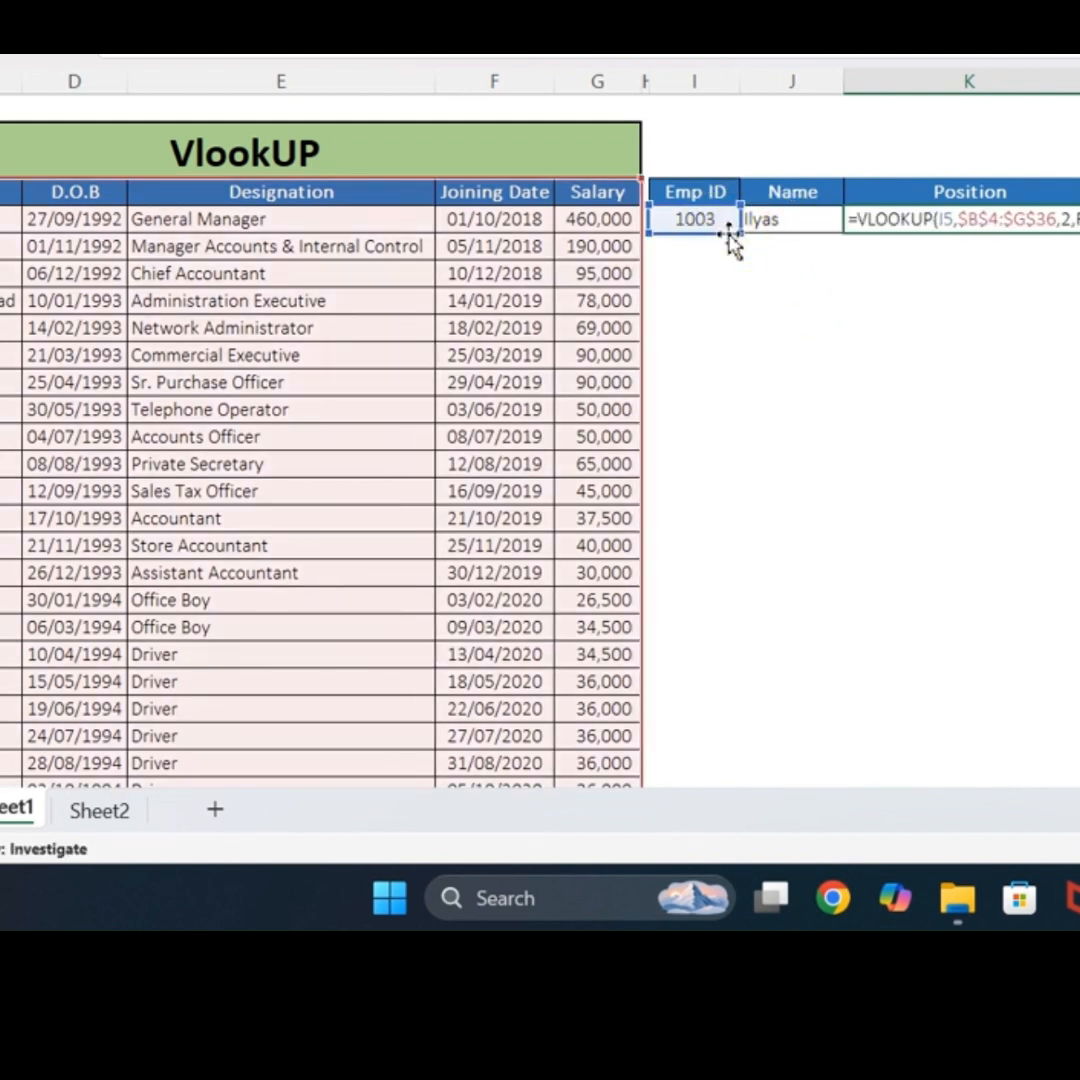
{"action": "left_click", "coordinate": [1067, 219]}
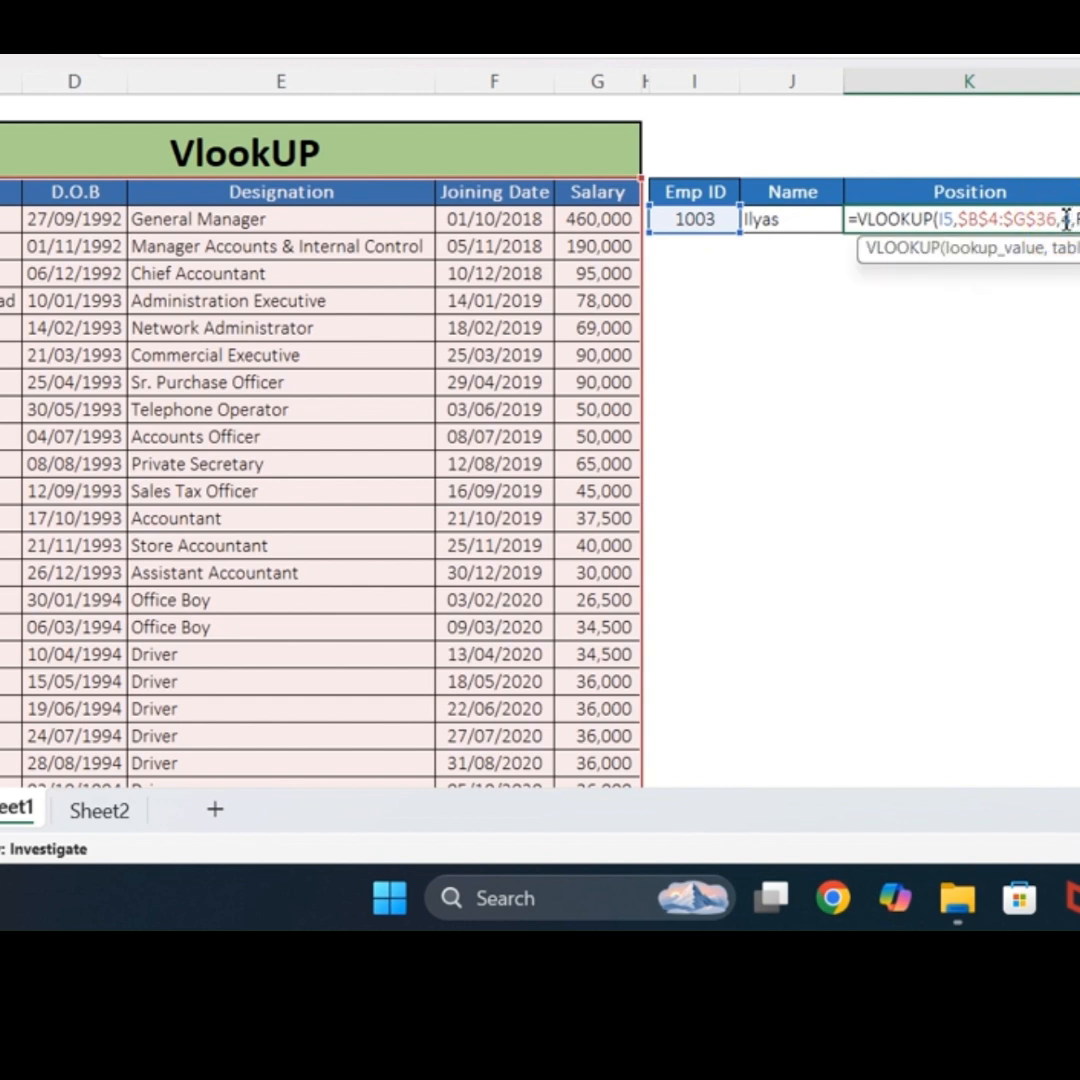
{"action": "type", "text": "4"}
{"action": "key", "text": "Return"}
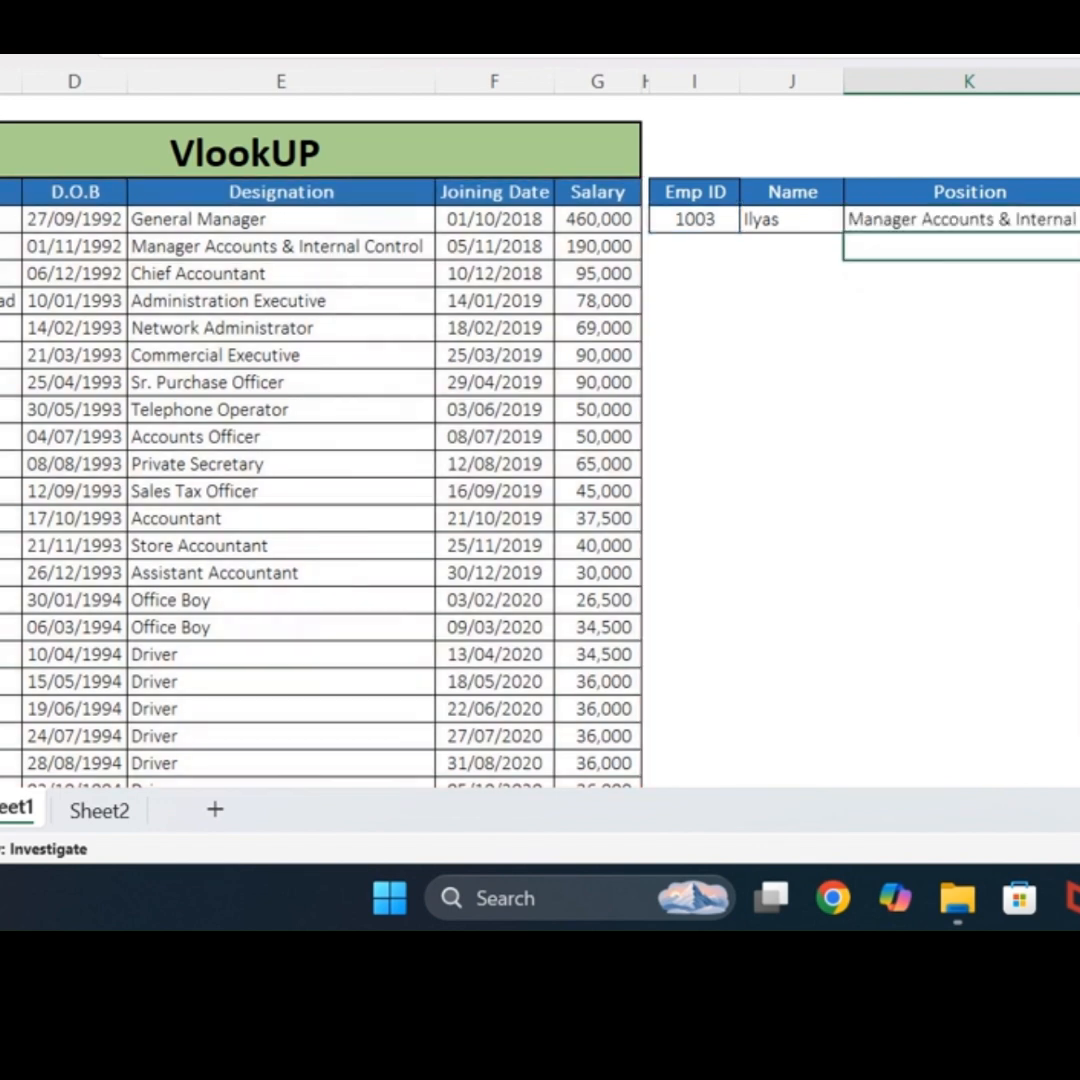
Step: Copy the name lookup formula to Salary cell L5, with I5 as its lookup value and the table's Salary column as its column index
{"action": "key", "text": "Up"}
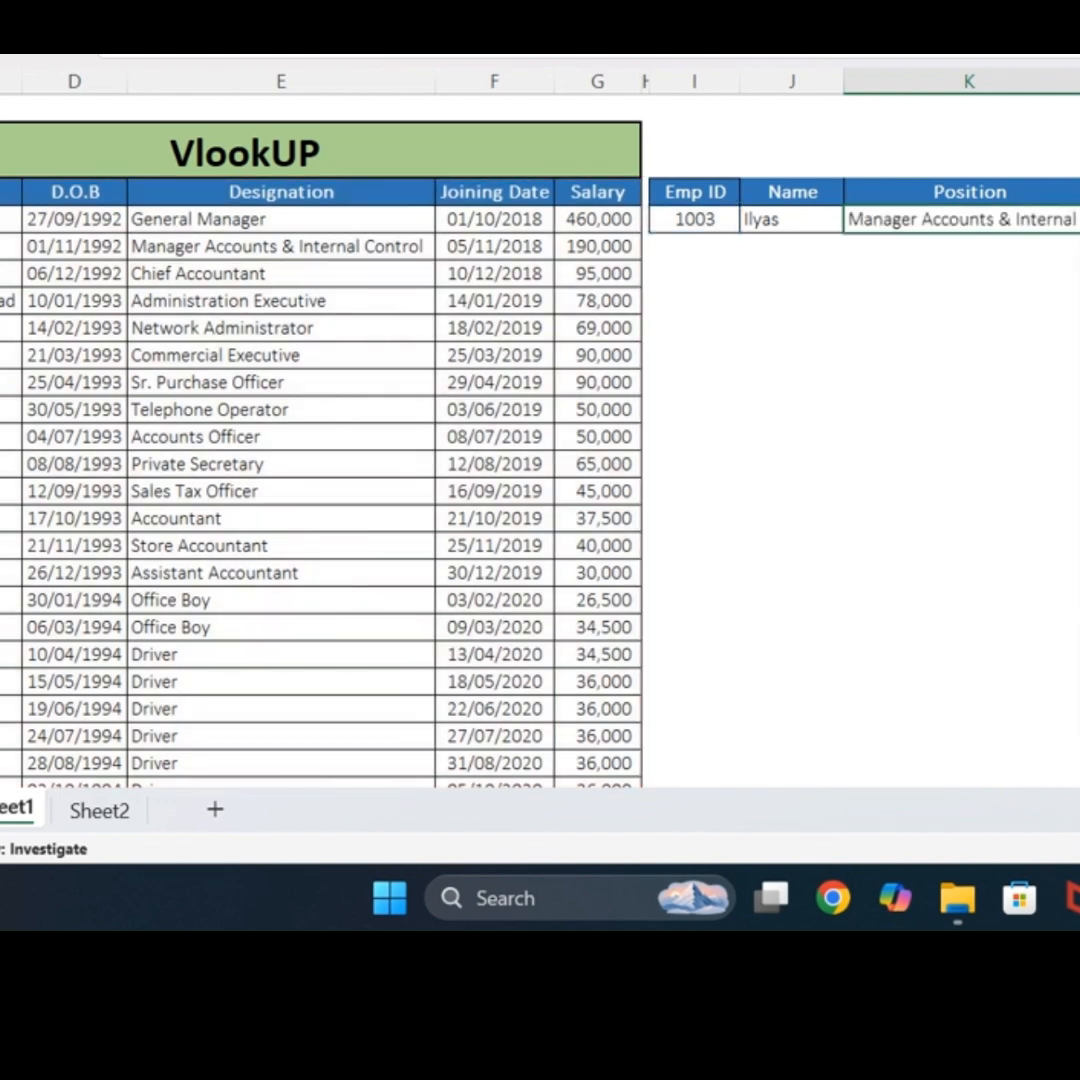
{"action": "key", "text": "Left"}
{"action": "key", "text": "ctrl+c"}
{"action": "key", "text": "Right"}
{"action": "key", "text": "Right"}
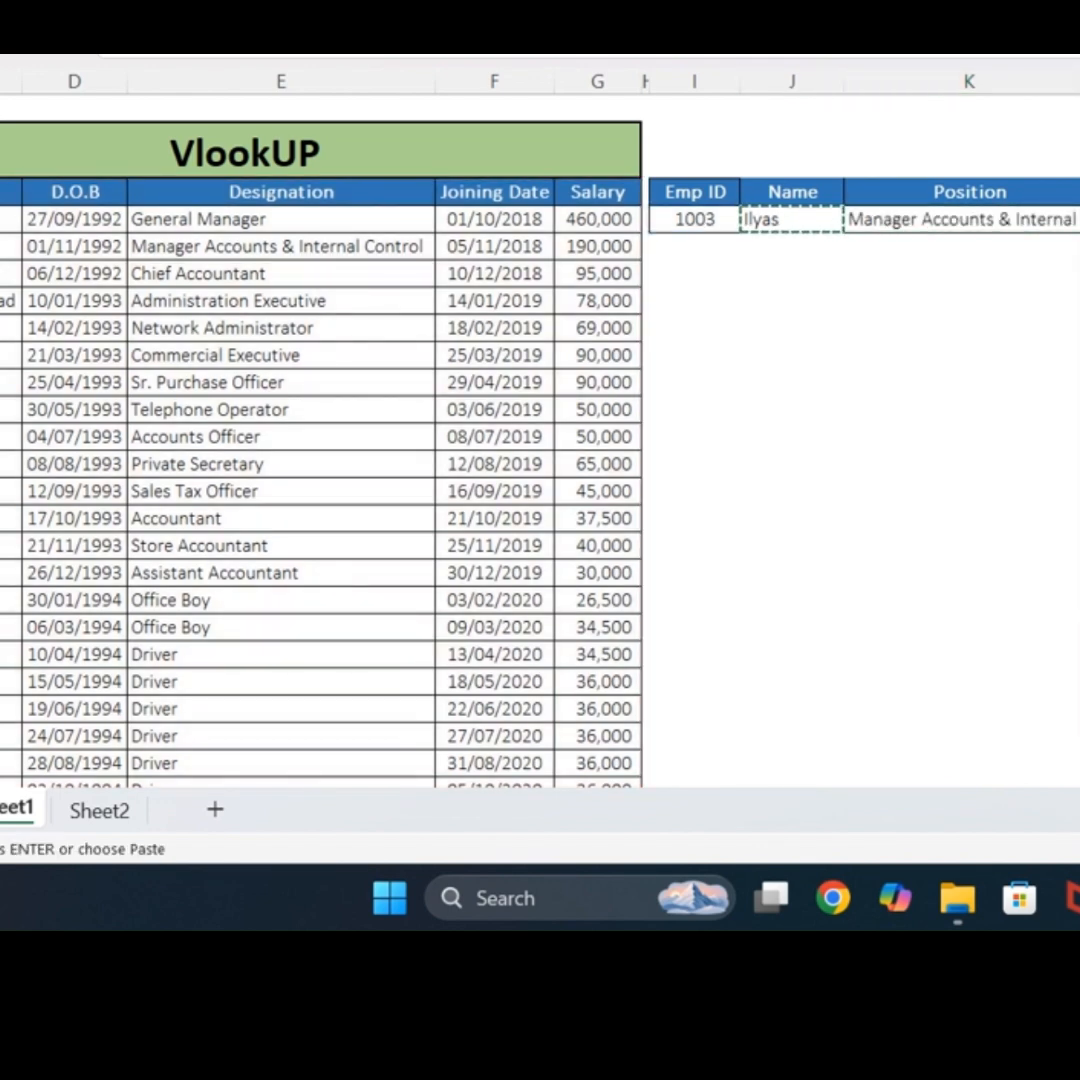
{"action": "key", "text": "ctrl+v"}
{"action": "key", "text": "F2"}
{"action": "left_click", "coordinate": [825, 224]}
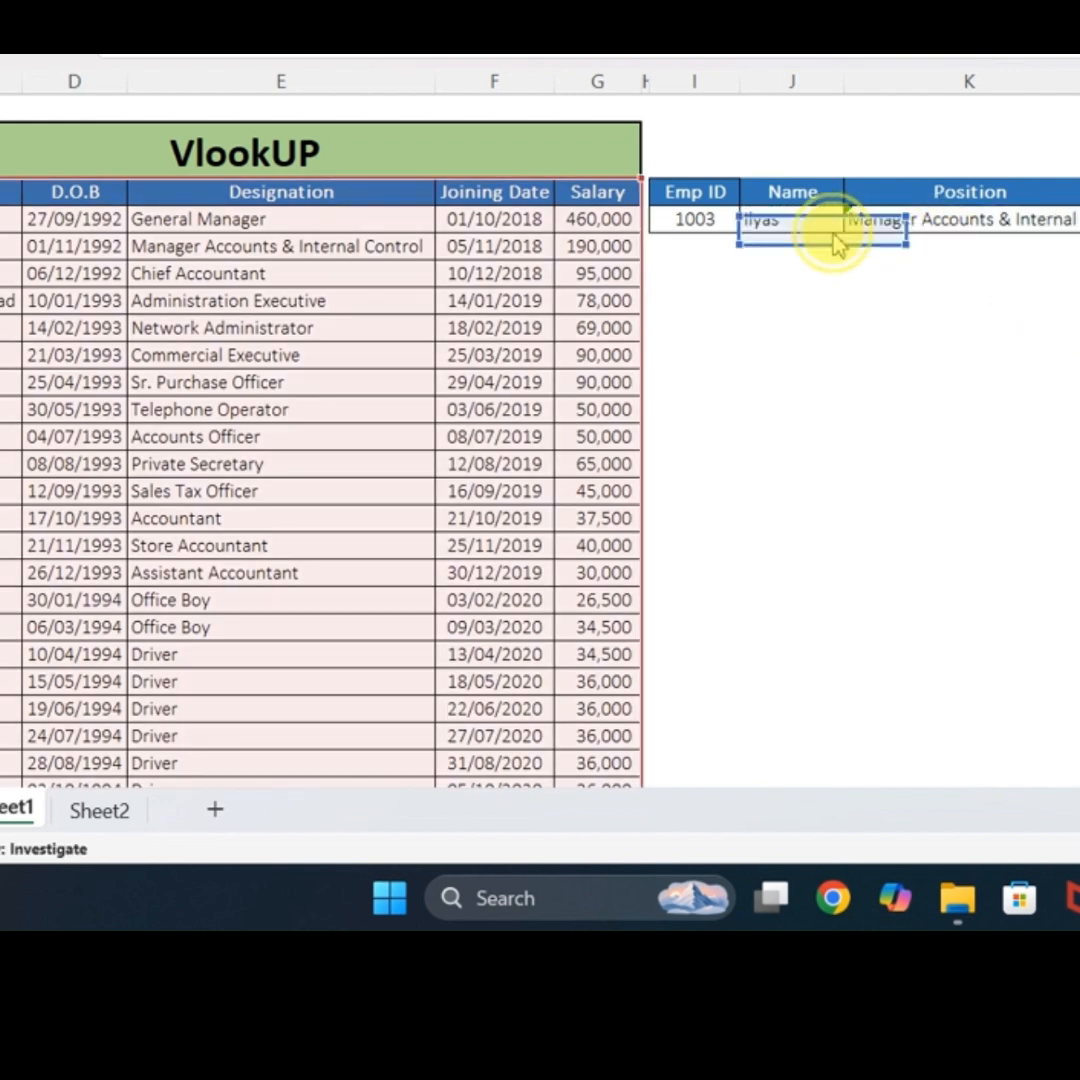
{"action": "left_click", "coordinate": [722, 224]}
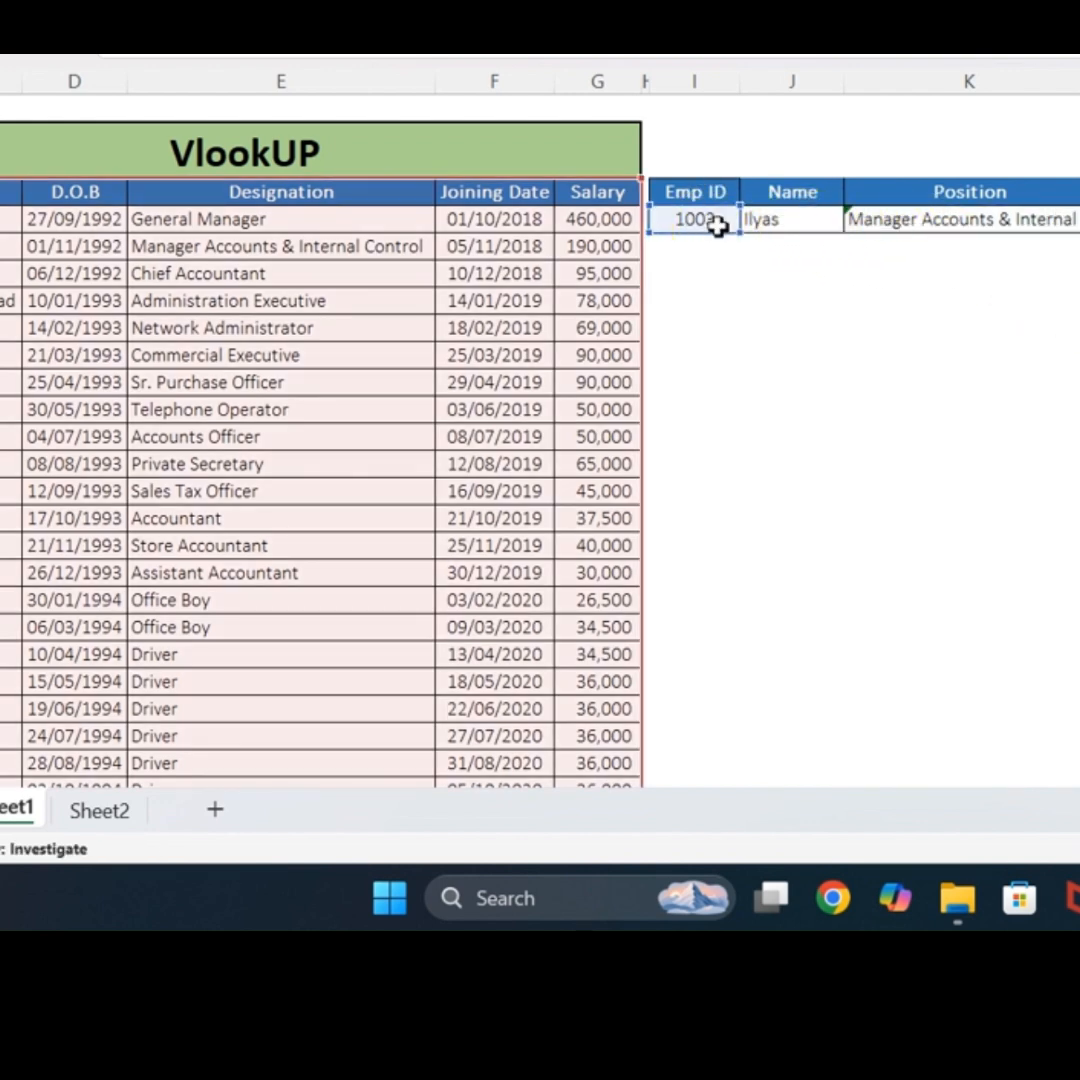
{"action": "left_click", "coordinate": [376, 38]}
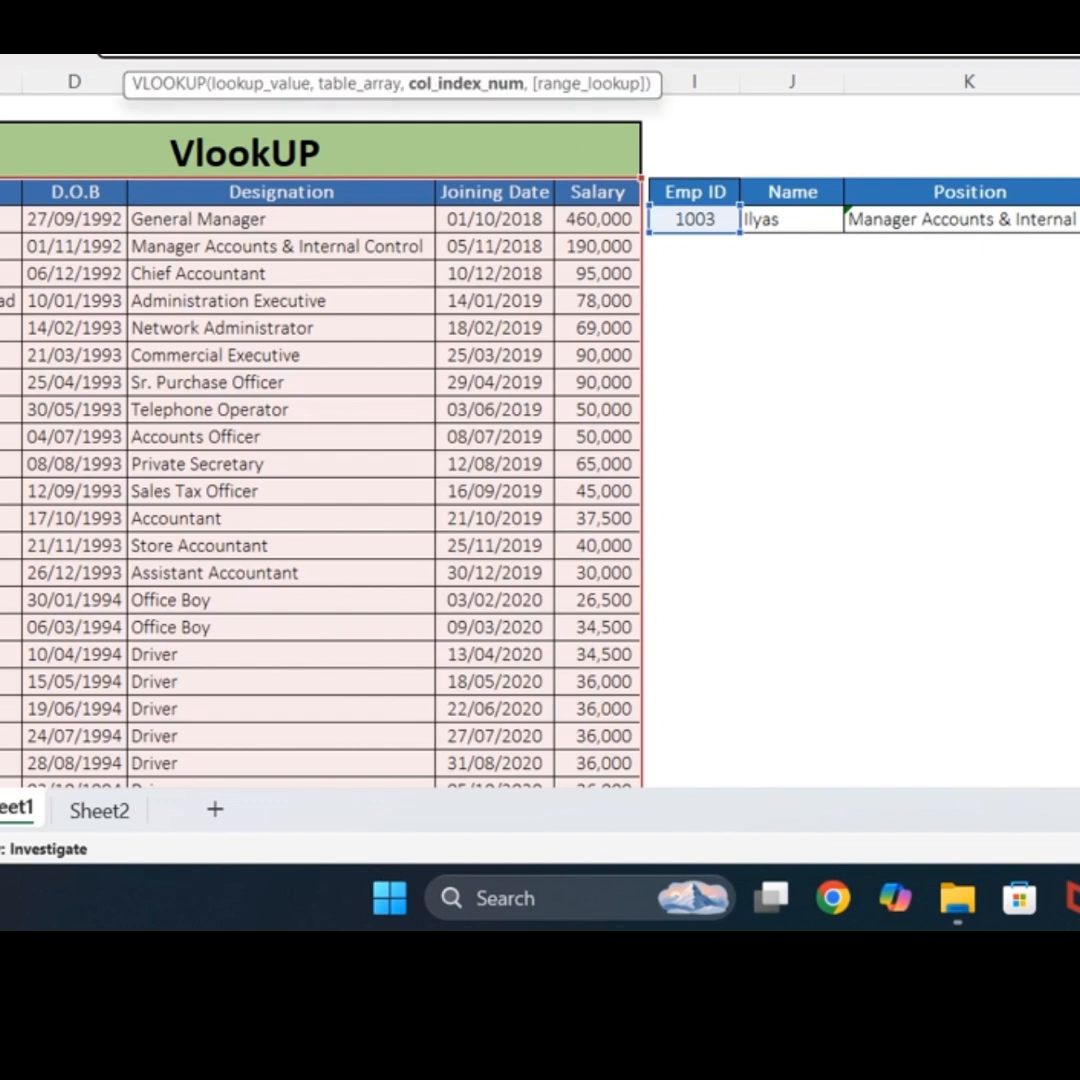
{"action": "left_click", "coordinate": [422, 113]}
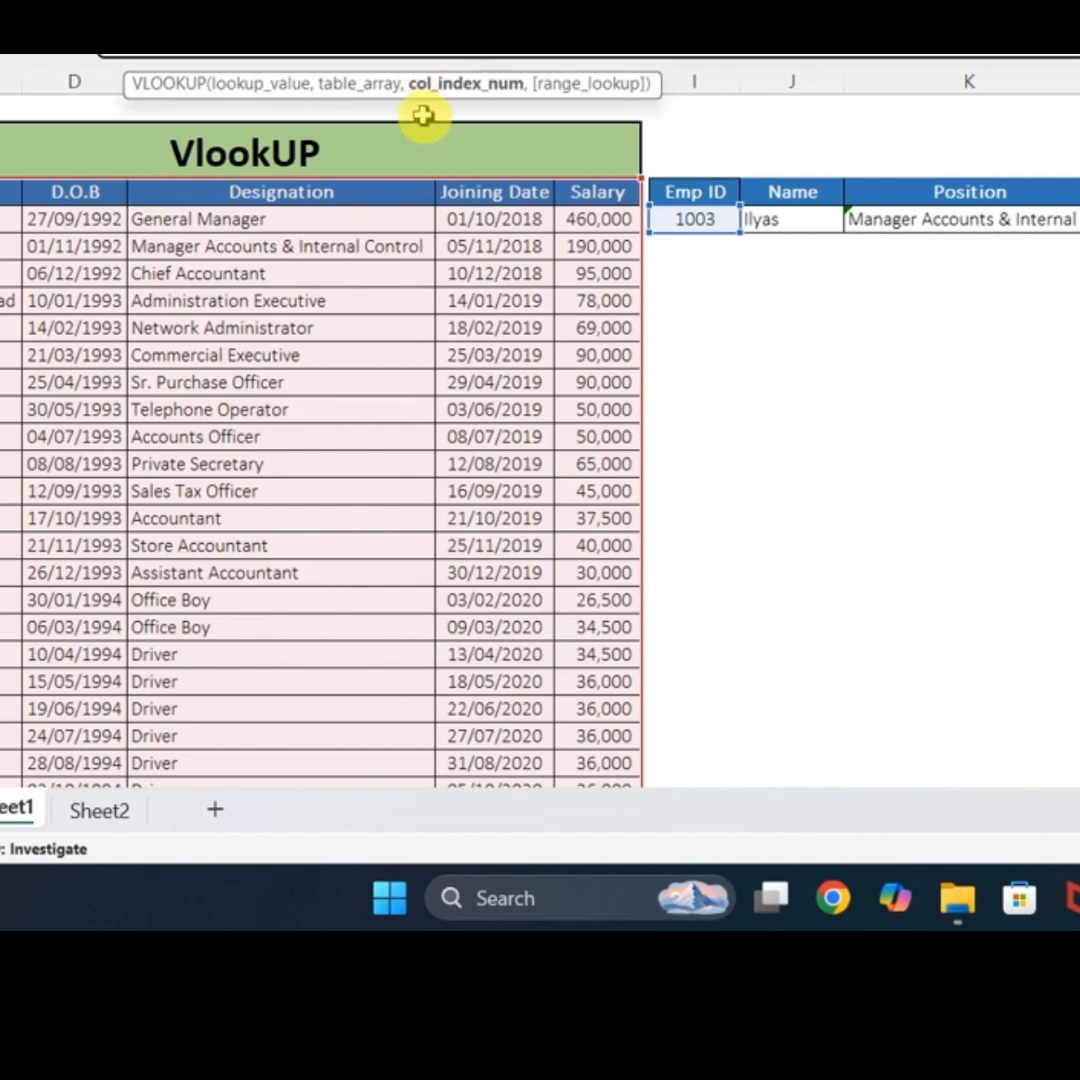
{"action": "left_click", "coordinate": [422, 116]}
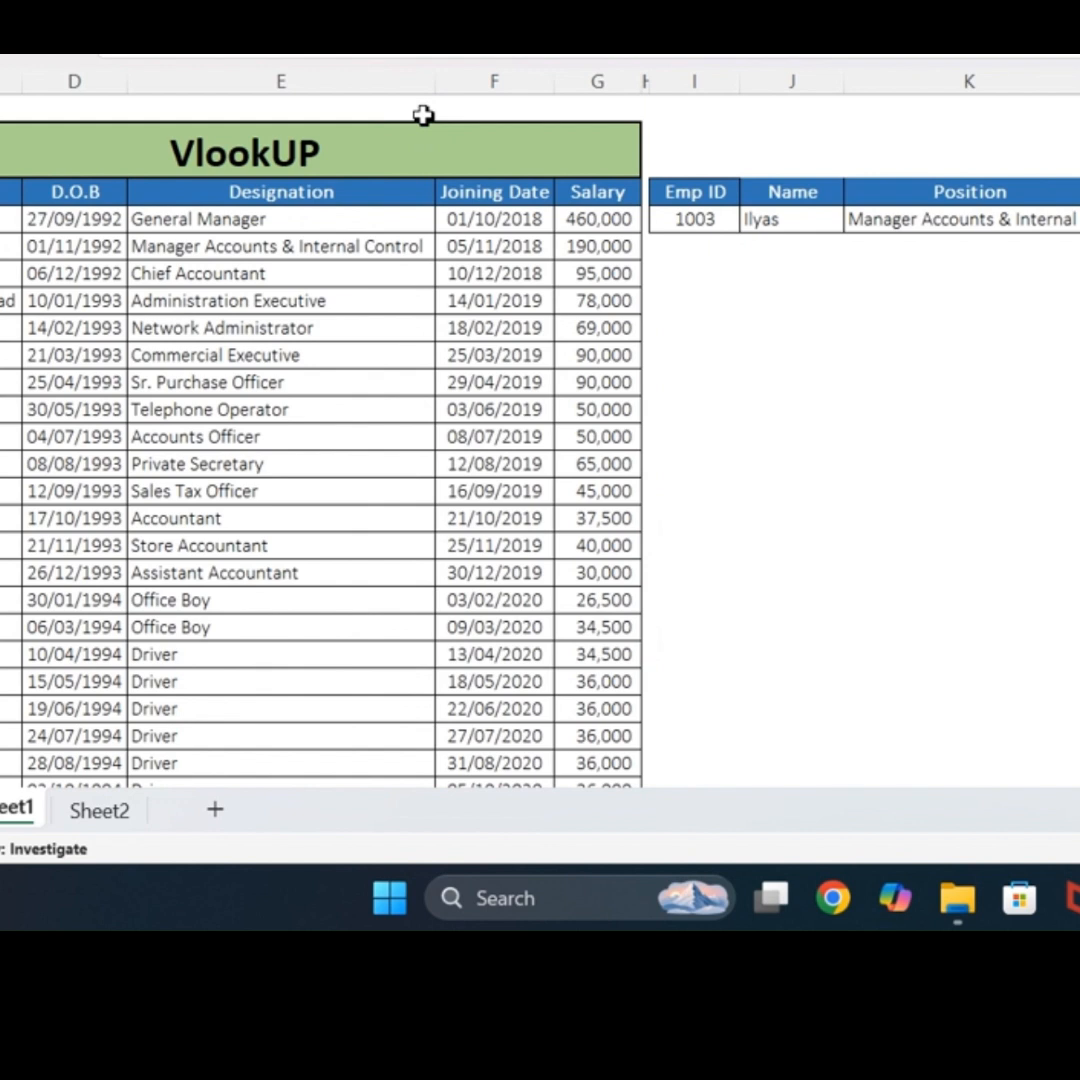
Step: Edit the VLOOKUP in J5 to return name, position and salary together using the column index array {2,4,6}
{"action": "key", "text": "Left"}
{"action": "key", "text": "Up"}
{"action": "key", "text": "Left"}
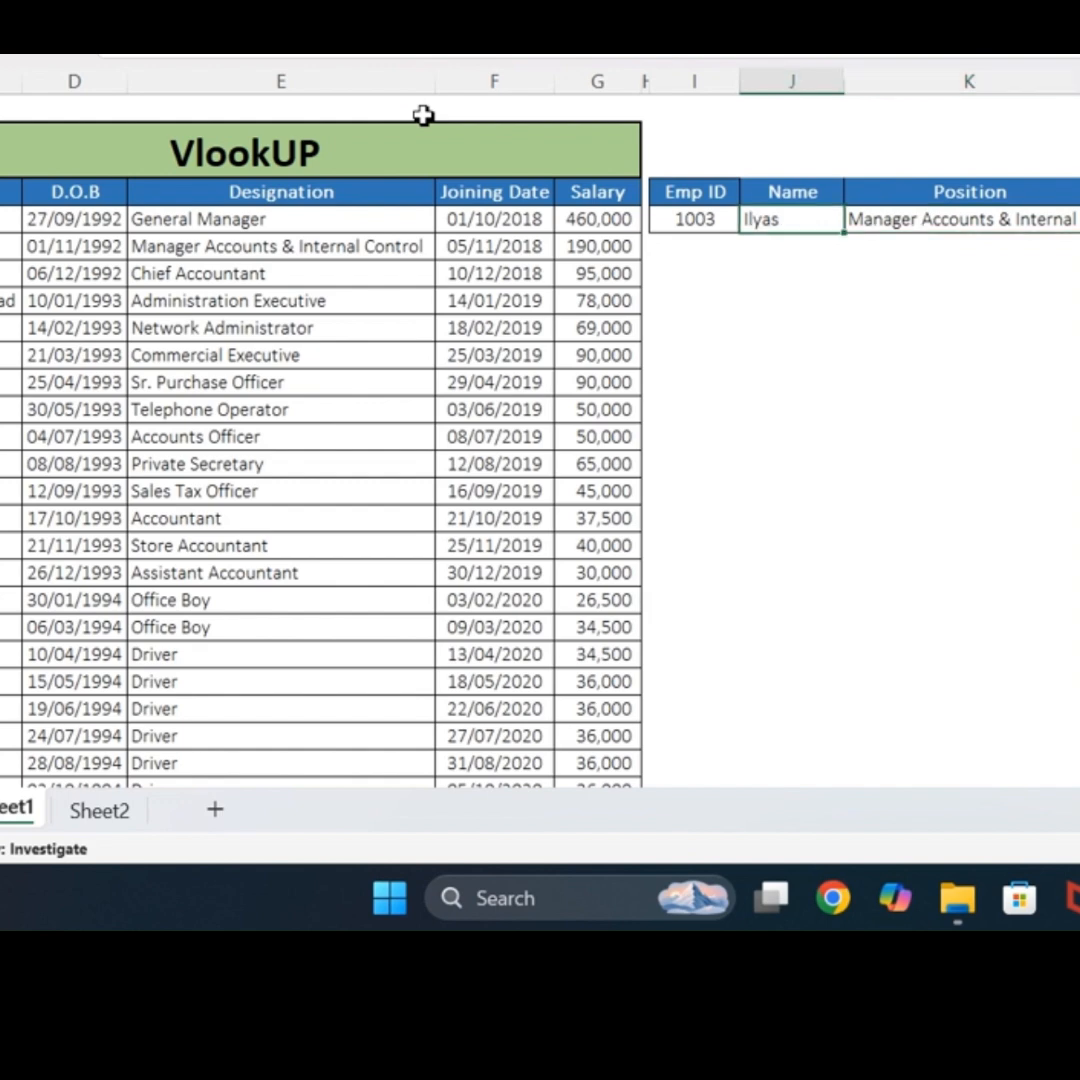
{"action": "key", "text": "shift+Right"}
{"action": "key", "text": "Right"}
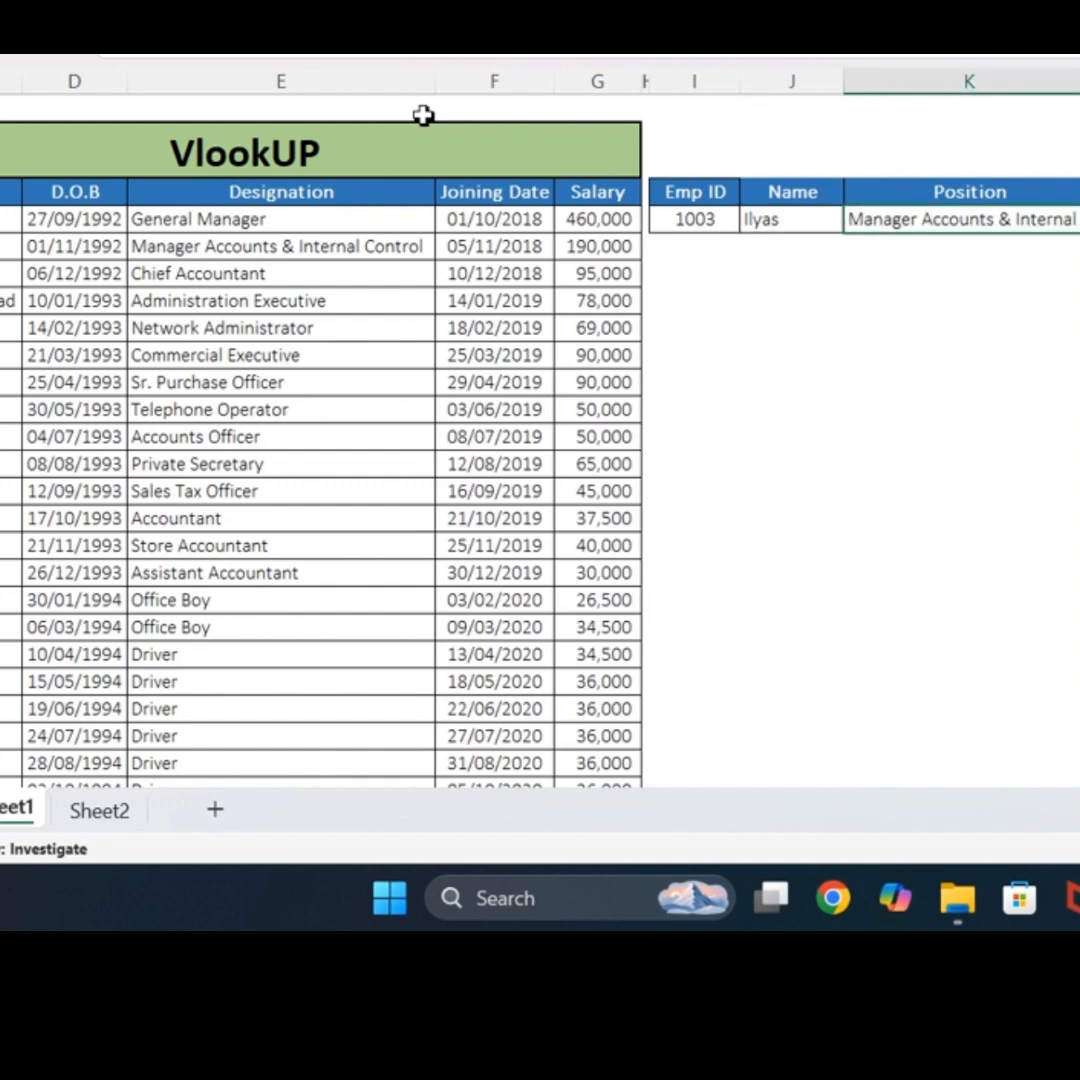
{"action": "key", "text": "Left"}
{"action": "key", "text": "F2"}
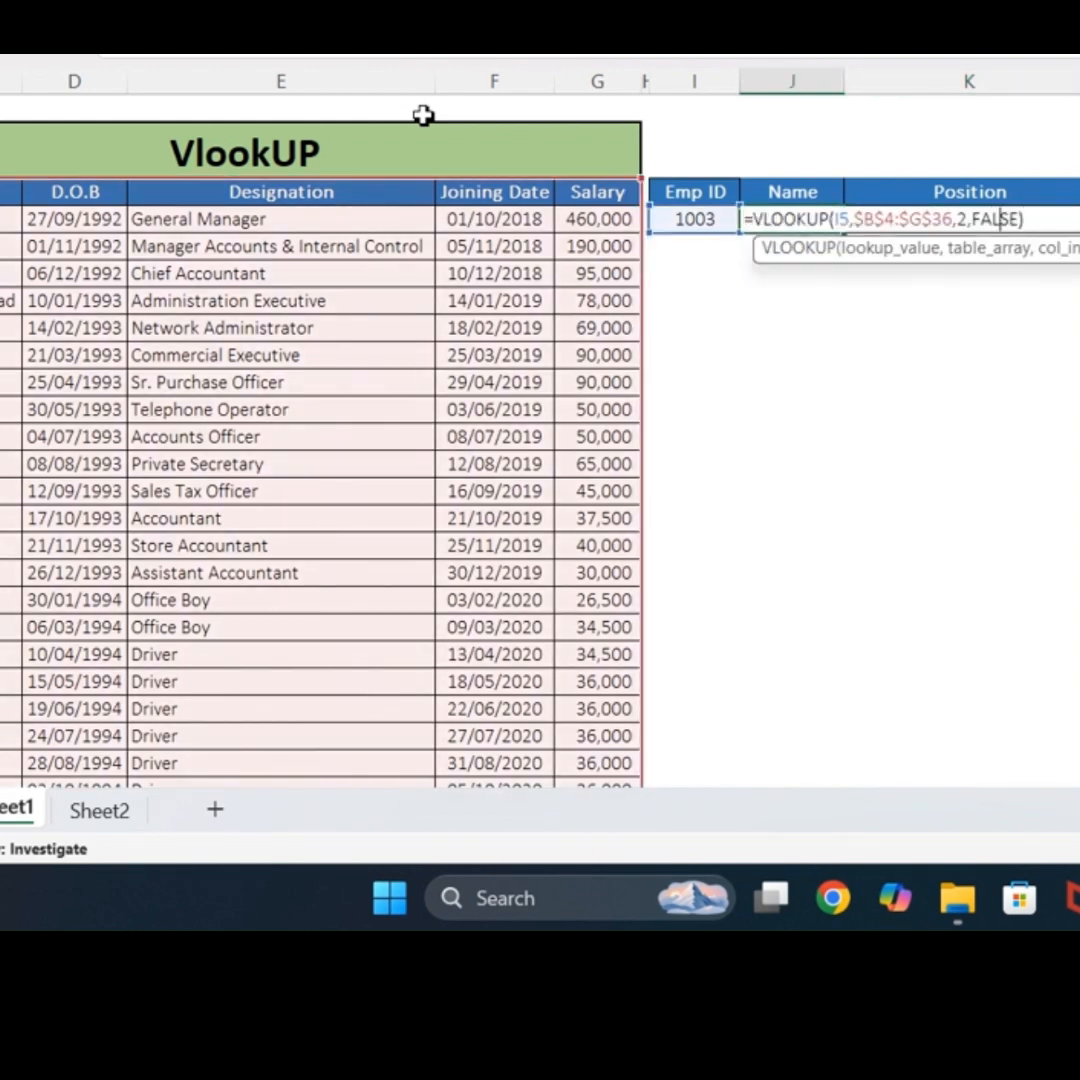
{"action": "key", "text": "Left"}
{"action": "key", "text": "Left"}
{"action": "key", "text": "Left"}
{"action": "key", "text": "Left"}
{"action": "key", "text": "BackSpace"}
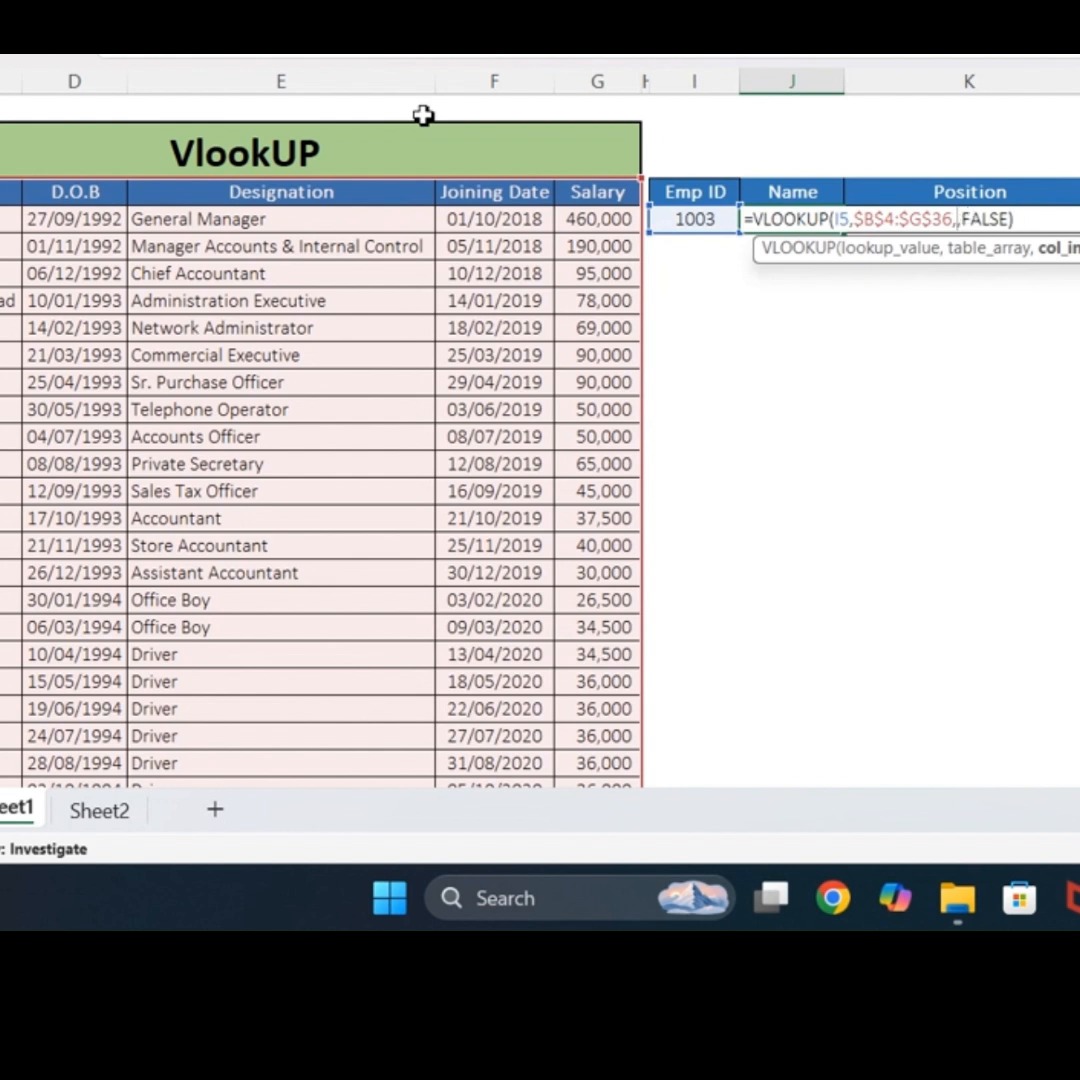
{"action": "type", "text": "{2,4"}
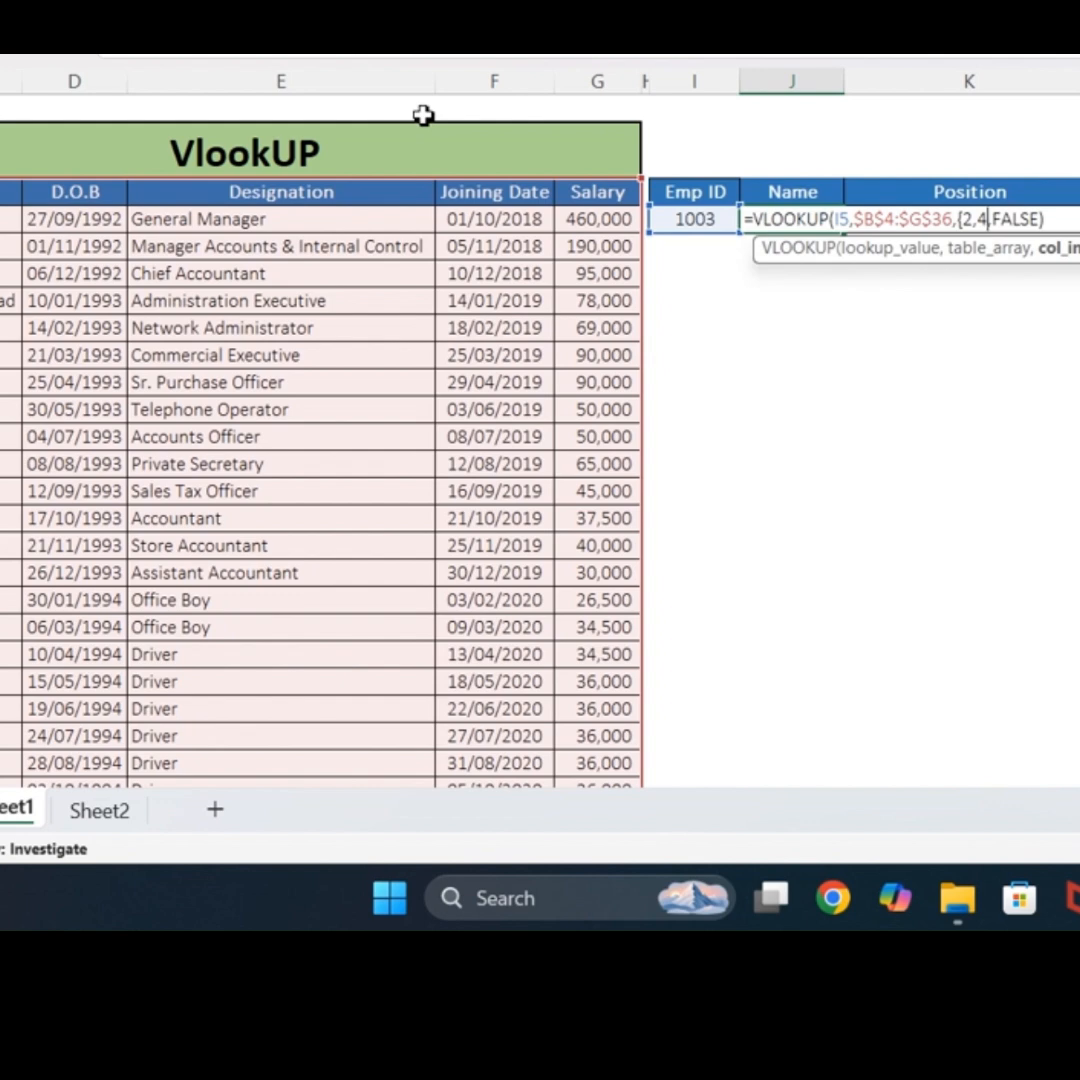
{"action": "type", "text": ",6},"}
{"action": "key", "text": "Return"}
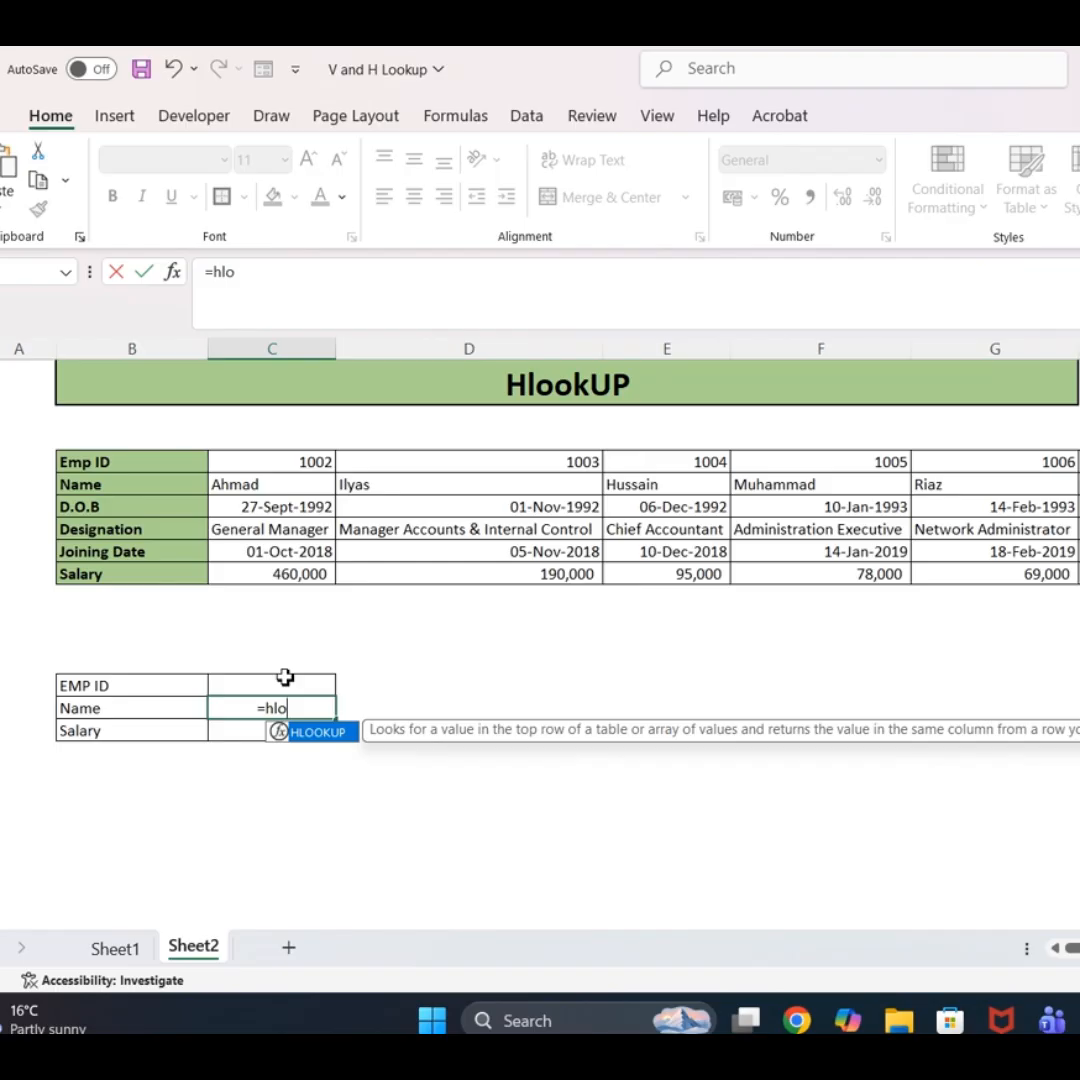
Step: Build an HLOOKUP in Name cell C16 with C15 as the lookup value and the absolute range $B$5:$AH$10 as its table
{"action": "key", "text": "Tab"}
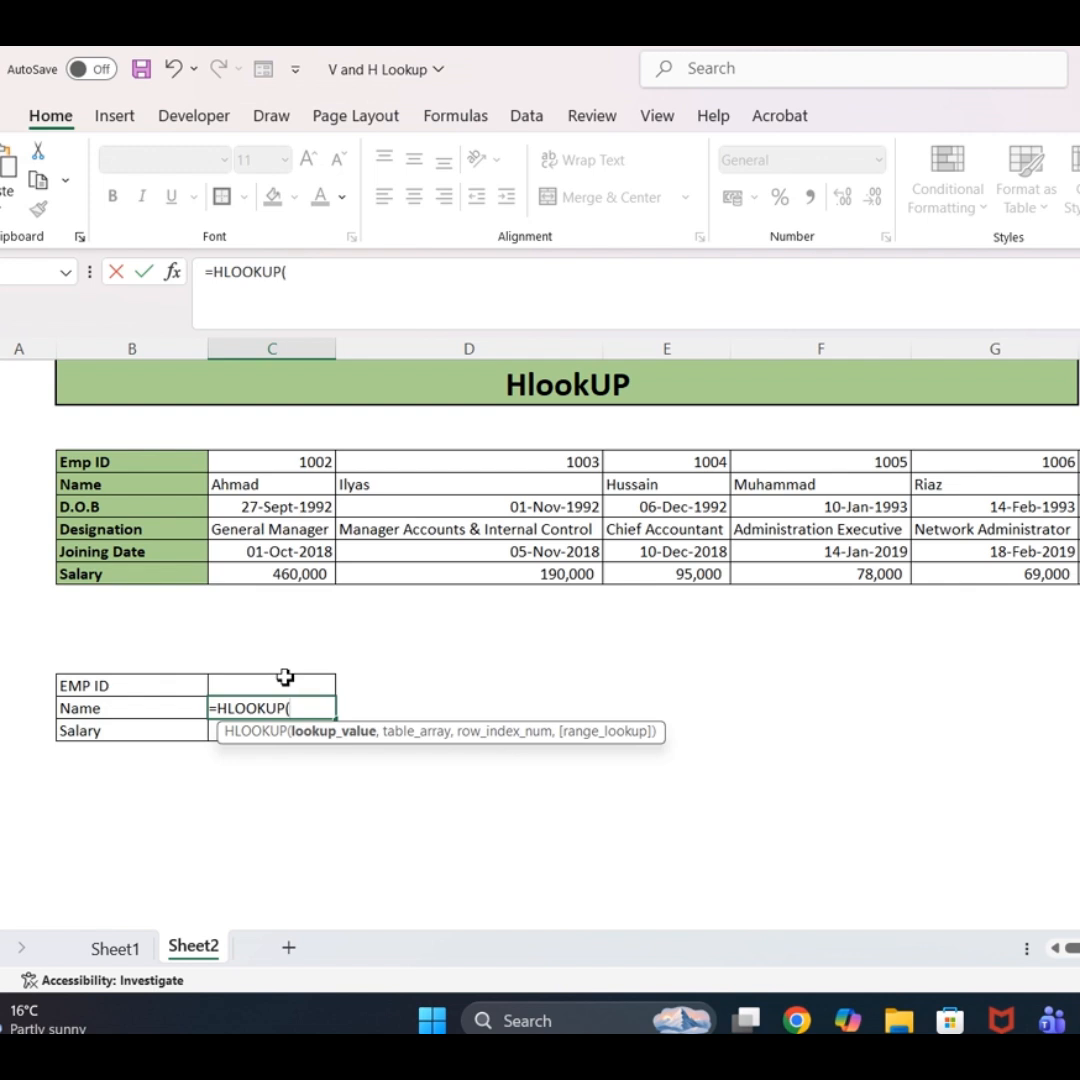
{"action": "left_click", "coordinate": [285, 679]}
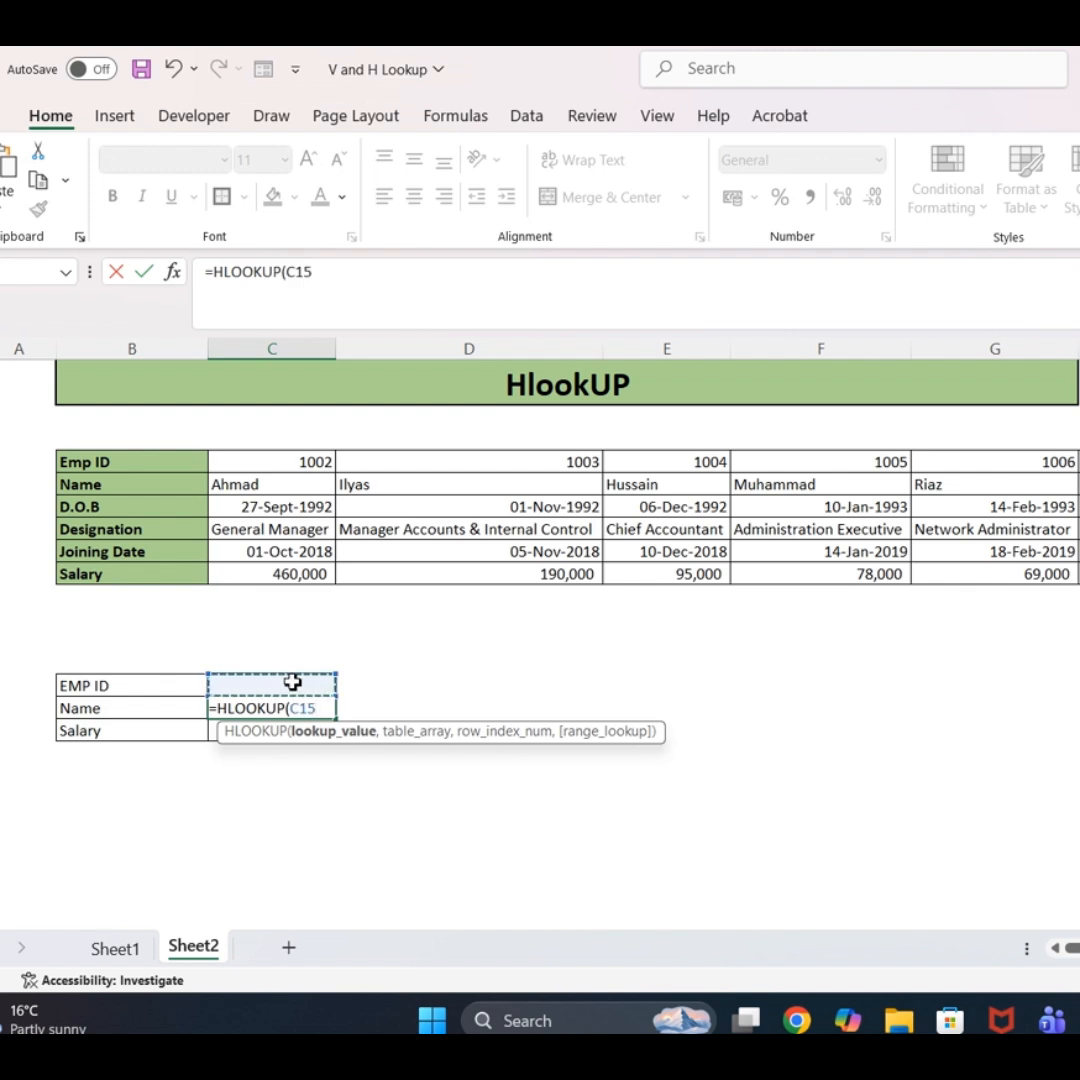
{"action": "type", "text": ","}
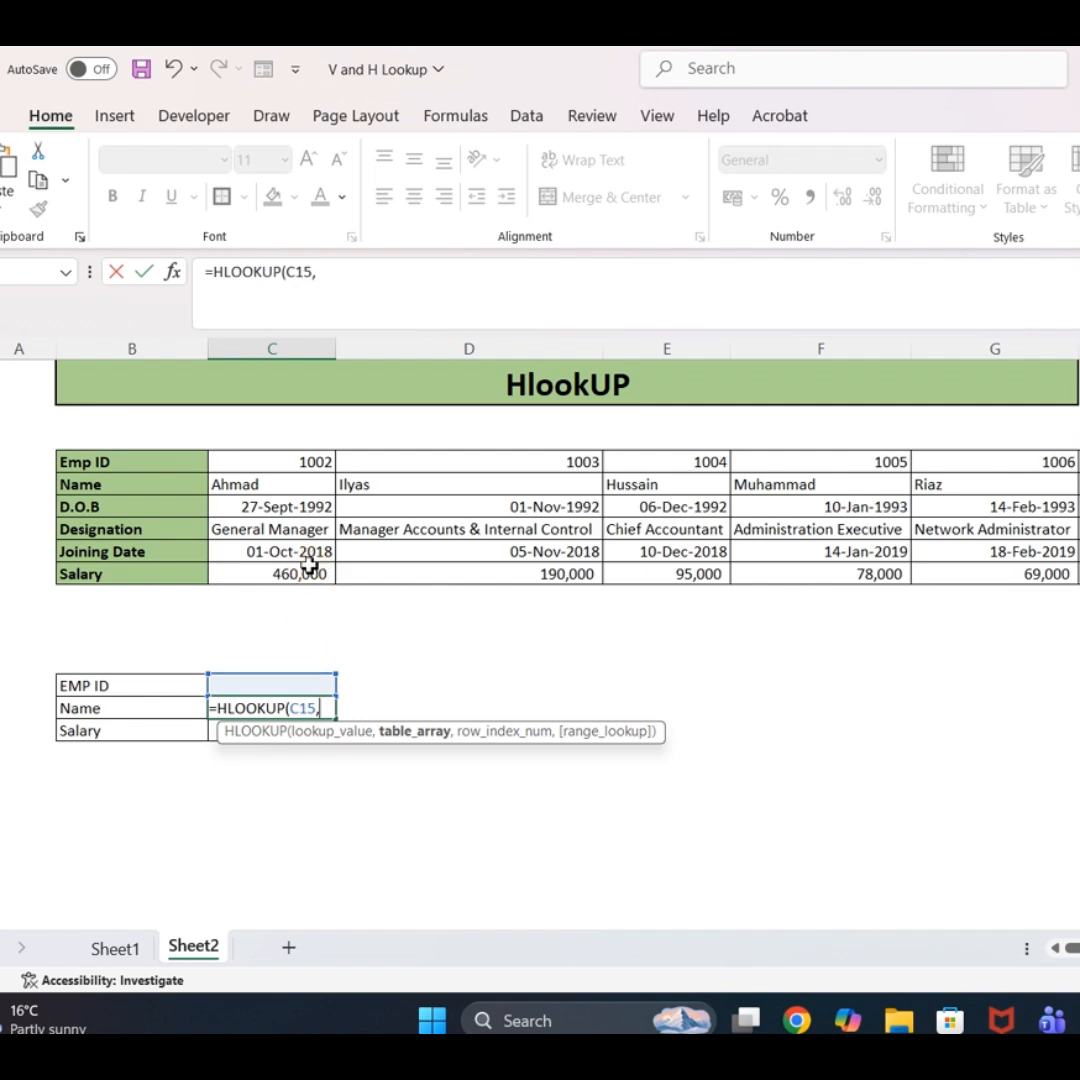
{"action": "left_click_drag", "start_coordinate": [193, 475], "coordinate": [185, 469]}
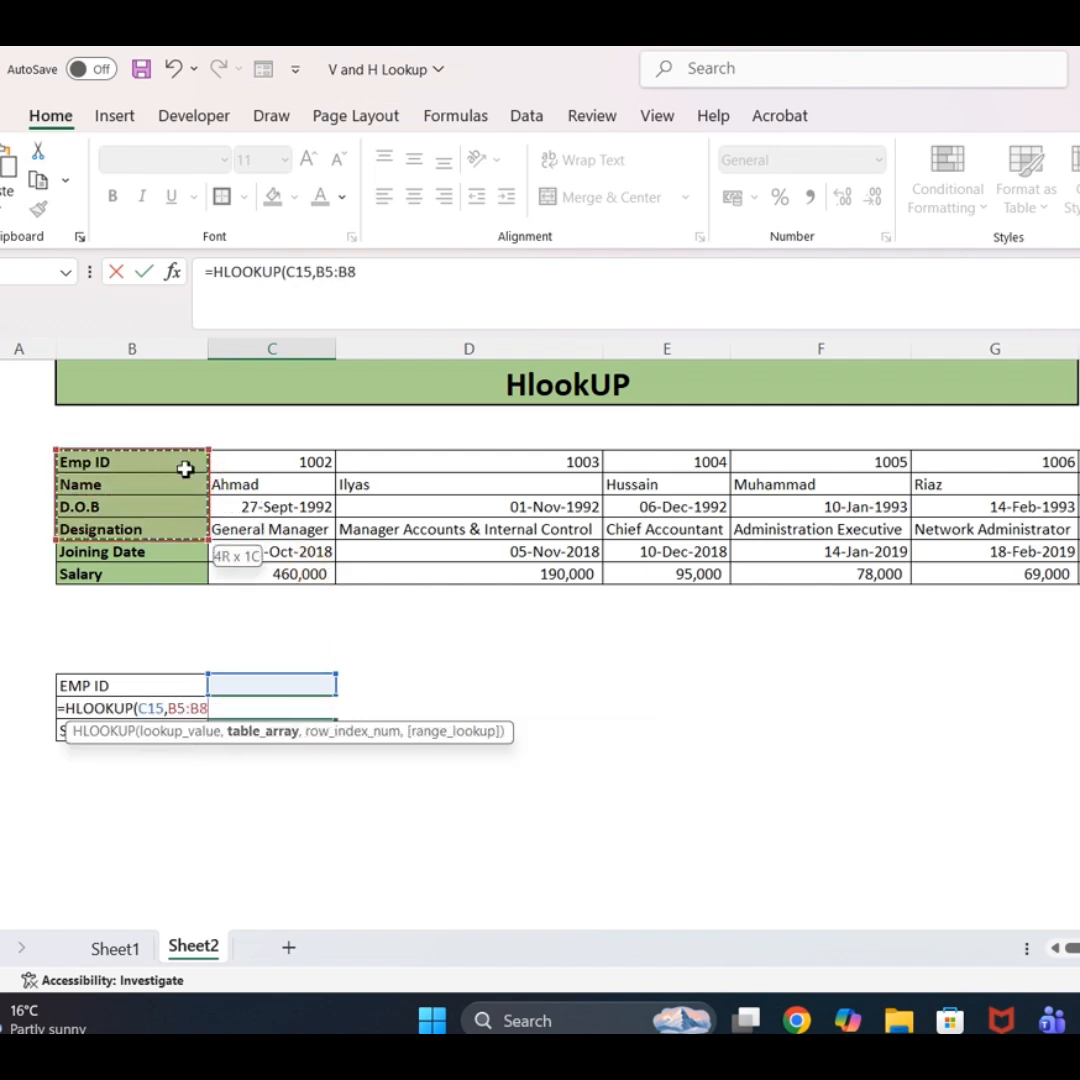
{"action": "key", "text": "shift+Down"}
{"action": "key", "text": "shift+Down"}
{"action": "key", "text": "ctrl+shift+Right"}
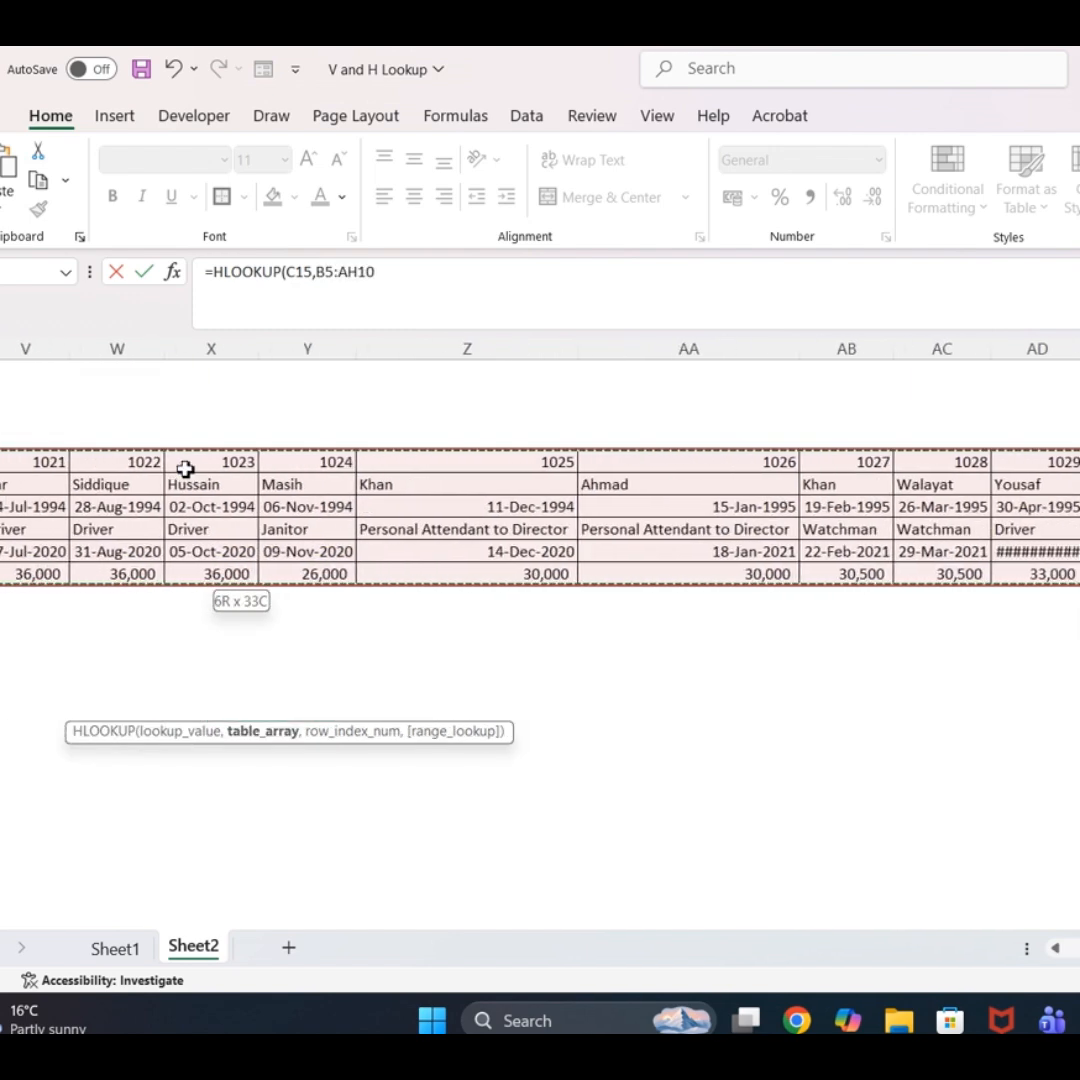
{"action": "key", "text": "F4"}
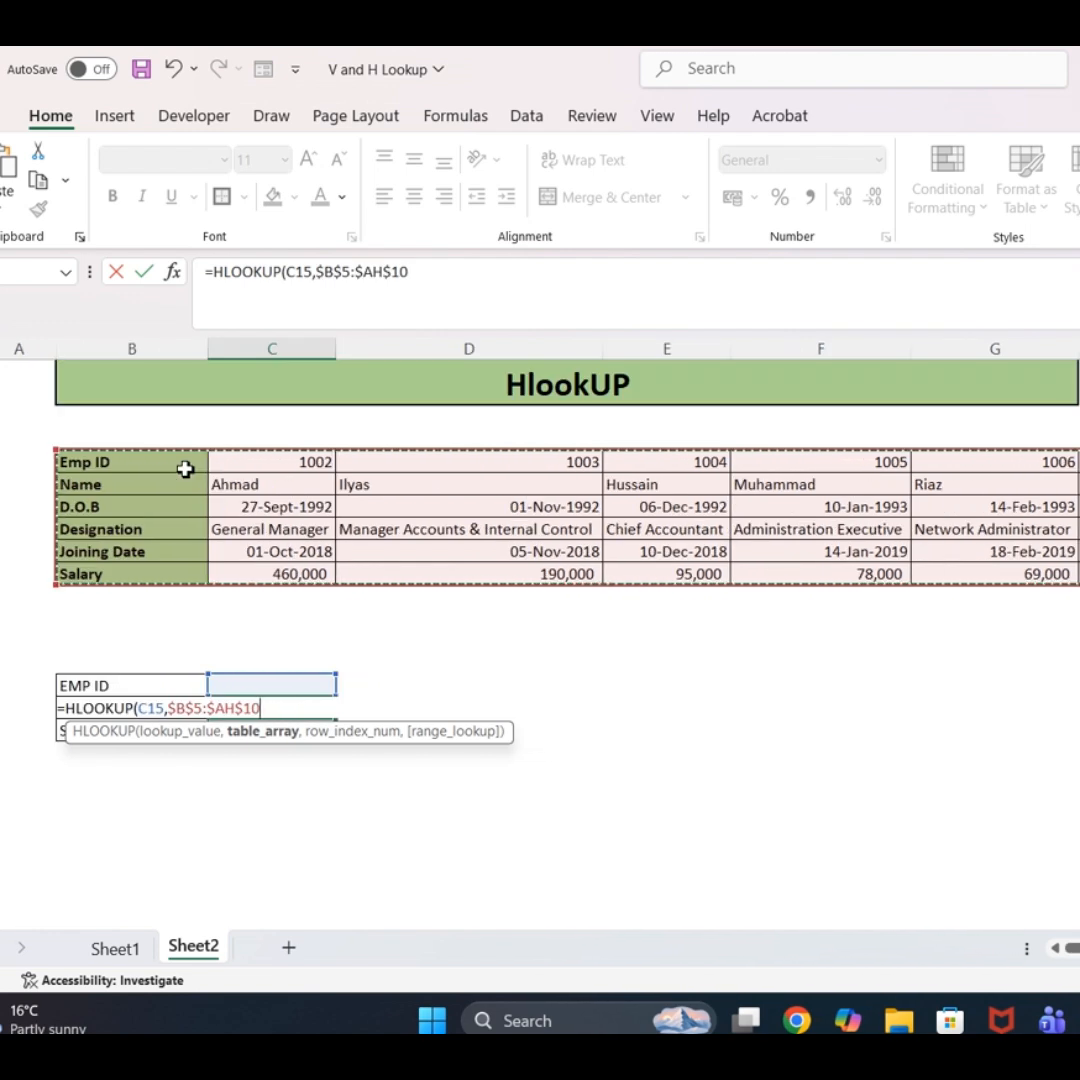
Step: Complete the HLOOKUP in C16 with row index 2 and an exact match (FALSE)
{"action": "type", "text": ","}
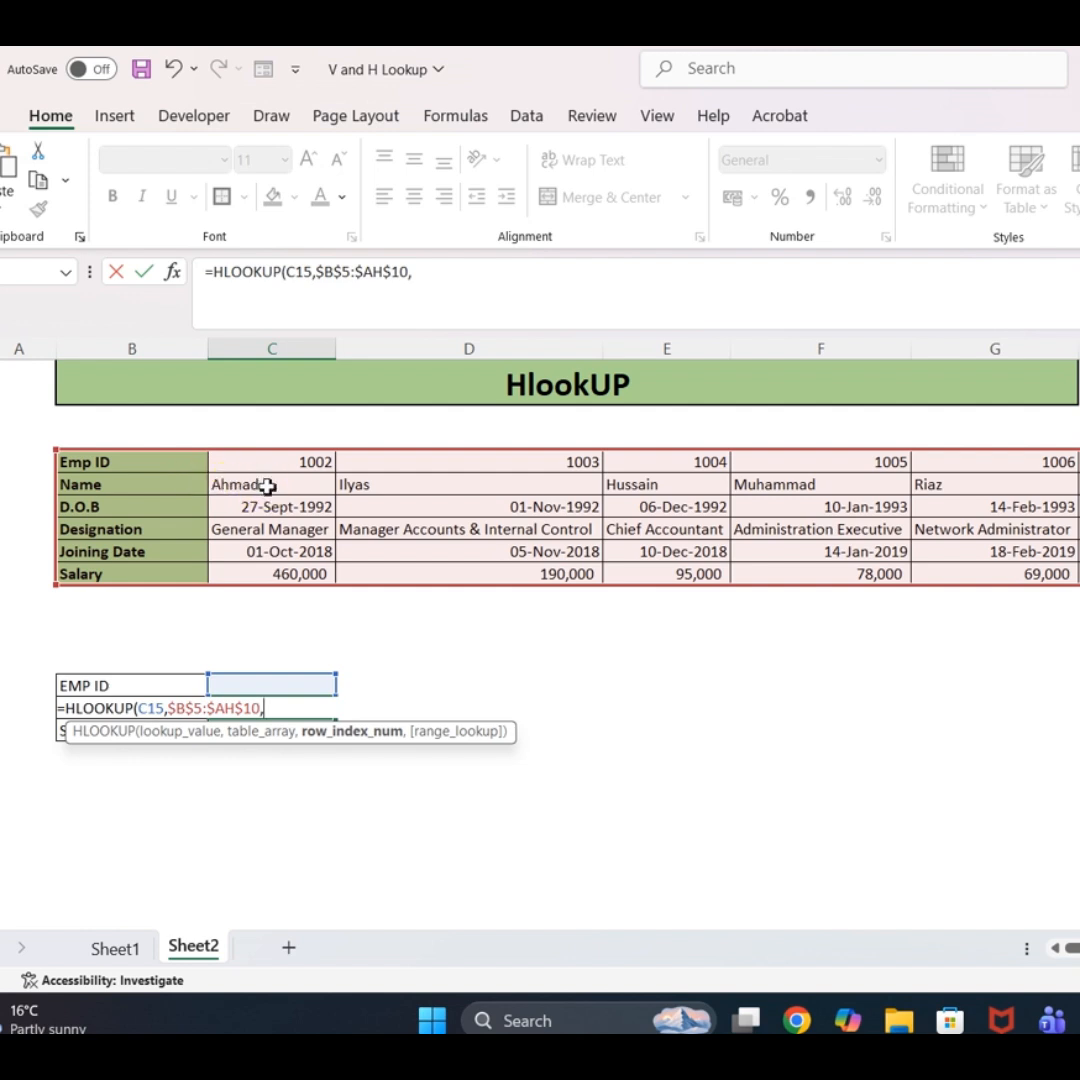
{"action": "type", "text": "2,"}
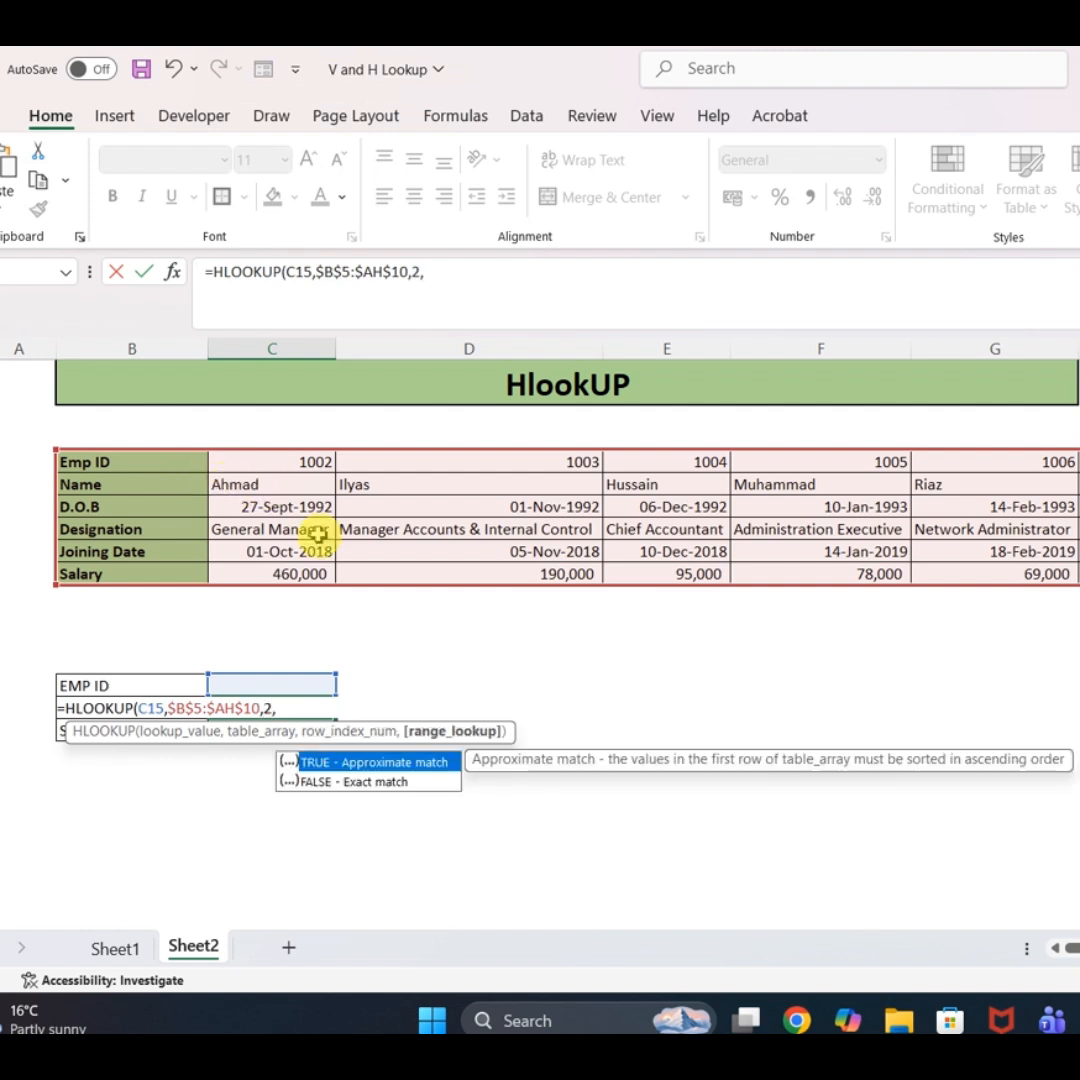
{"action": "left_click", "coordinate": [362, 784]}
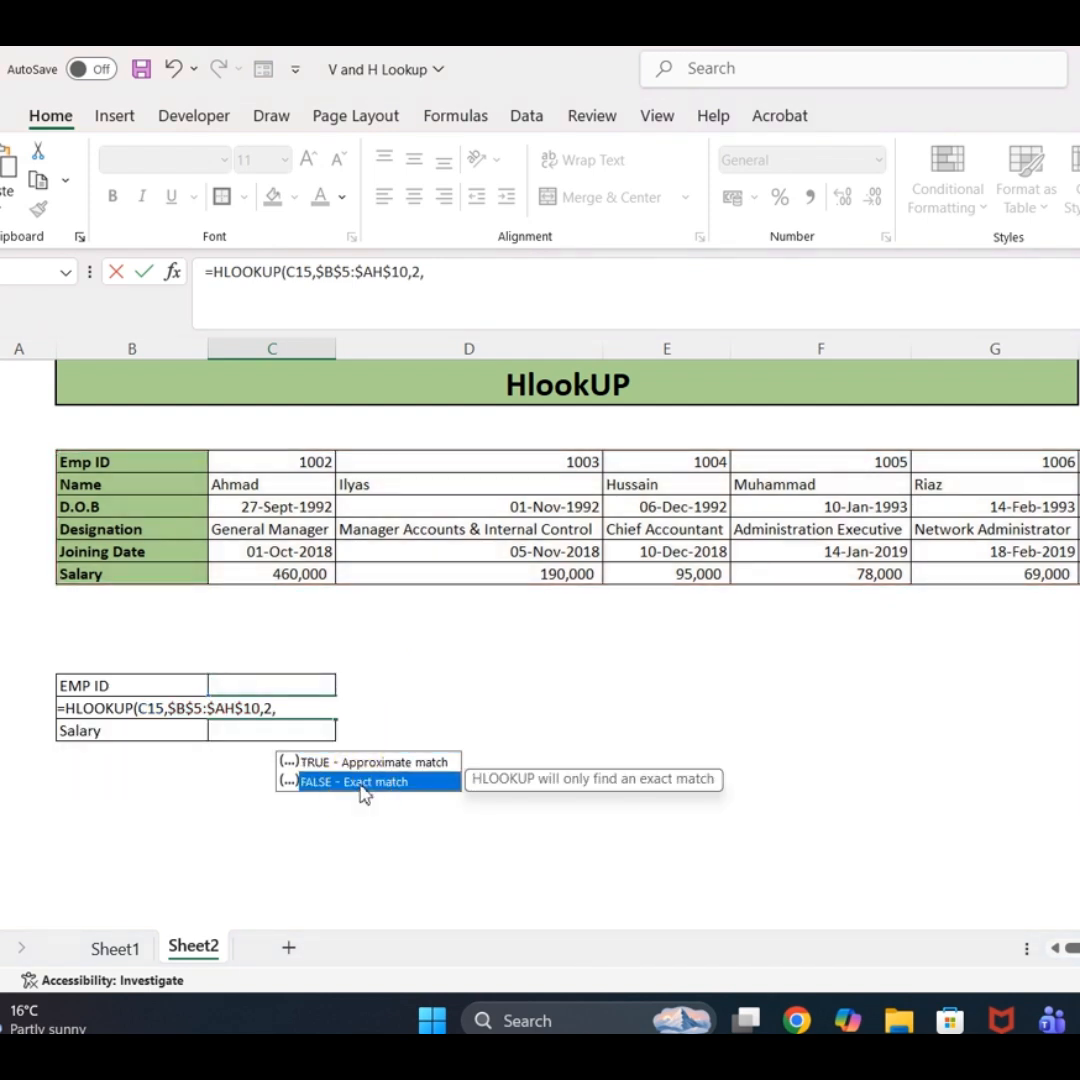
{"action": "double_click", "coordinate": [362, 784]}
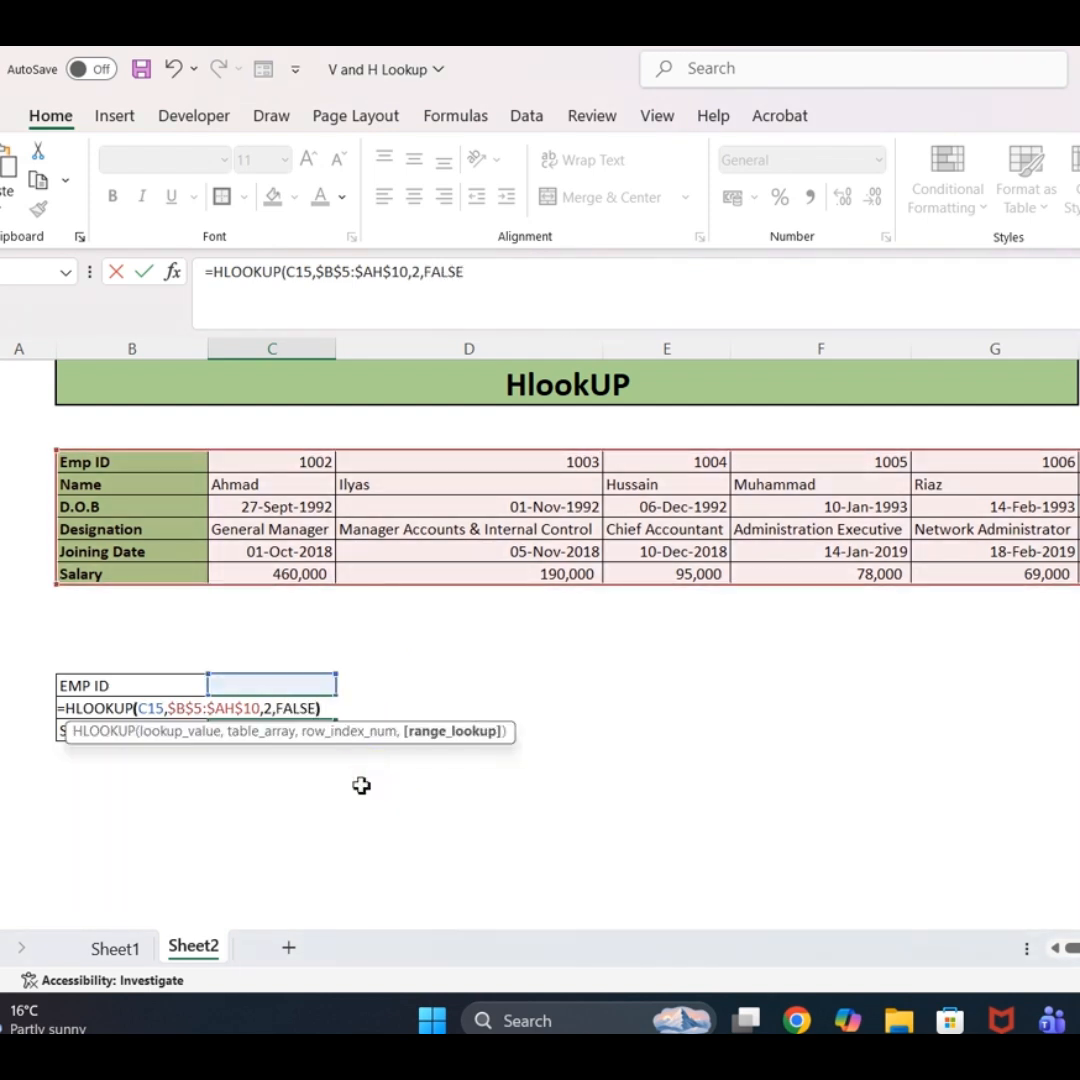
{"action": "type", "text": ")"}
{"action": "key", "text": "Return"}
Step: Test the name lookup by entering the first listed employee's ID in C15, followed by the second listed employee's ID
{"action": "key", "text": "Up"}
{"action": "key", "text": "Up"}
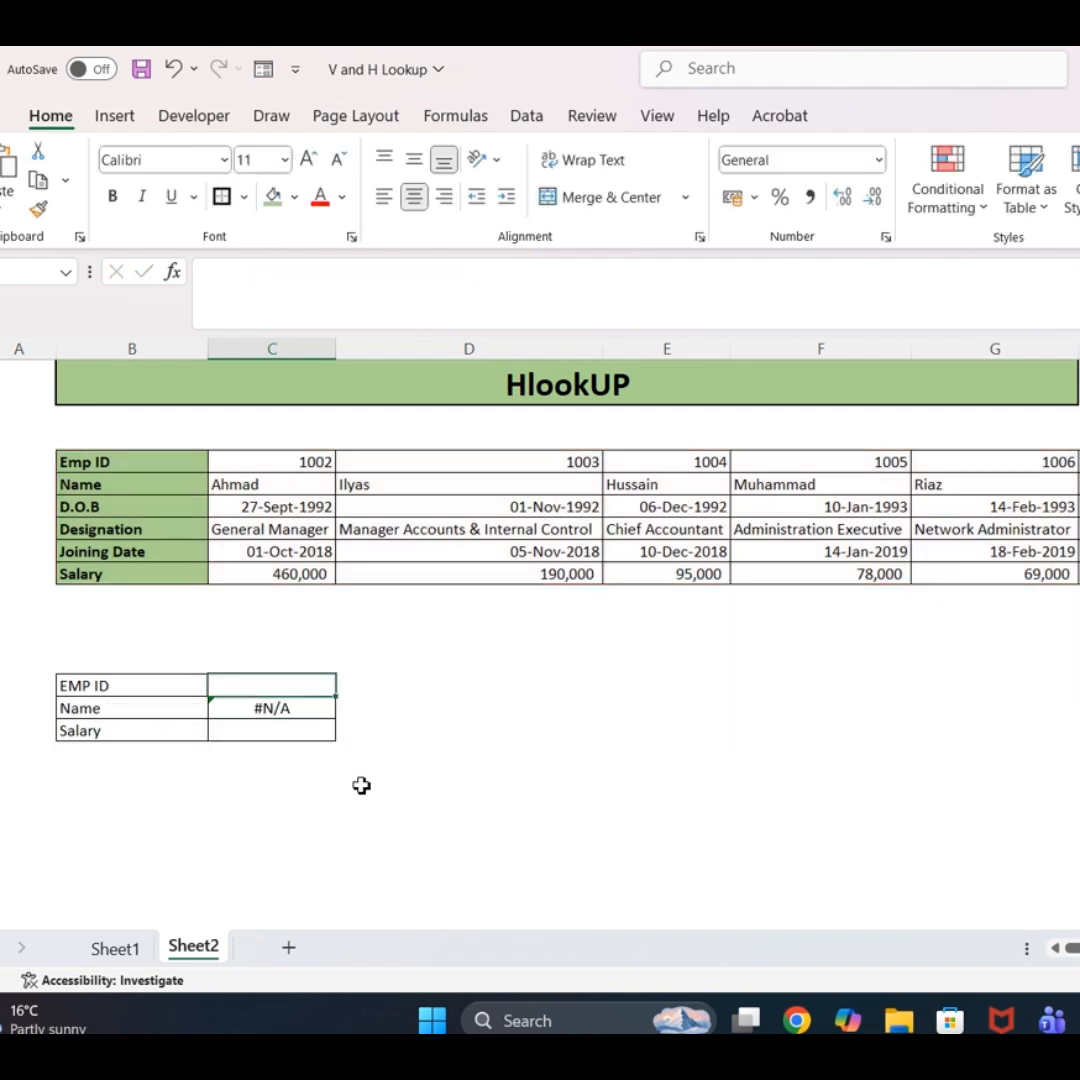
{"action": "type", "text": "1002"}
{"action": "key", "text": "Return"}
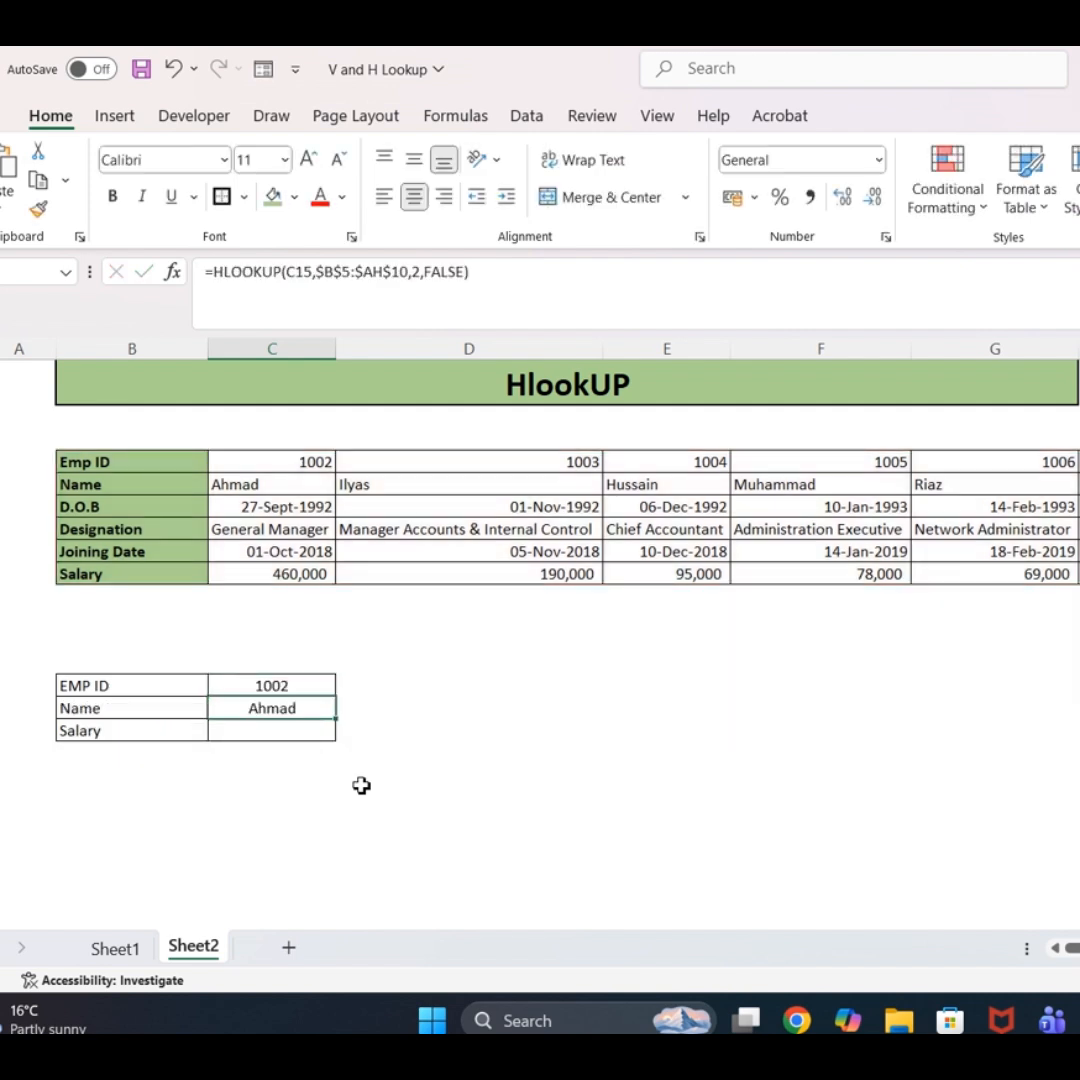
{"action": "key", "text": "Up"}
{"action": "type", "text": "1003"}
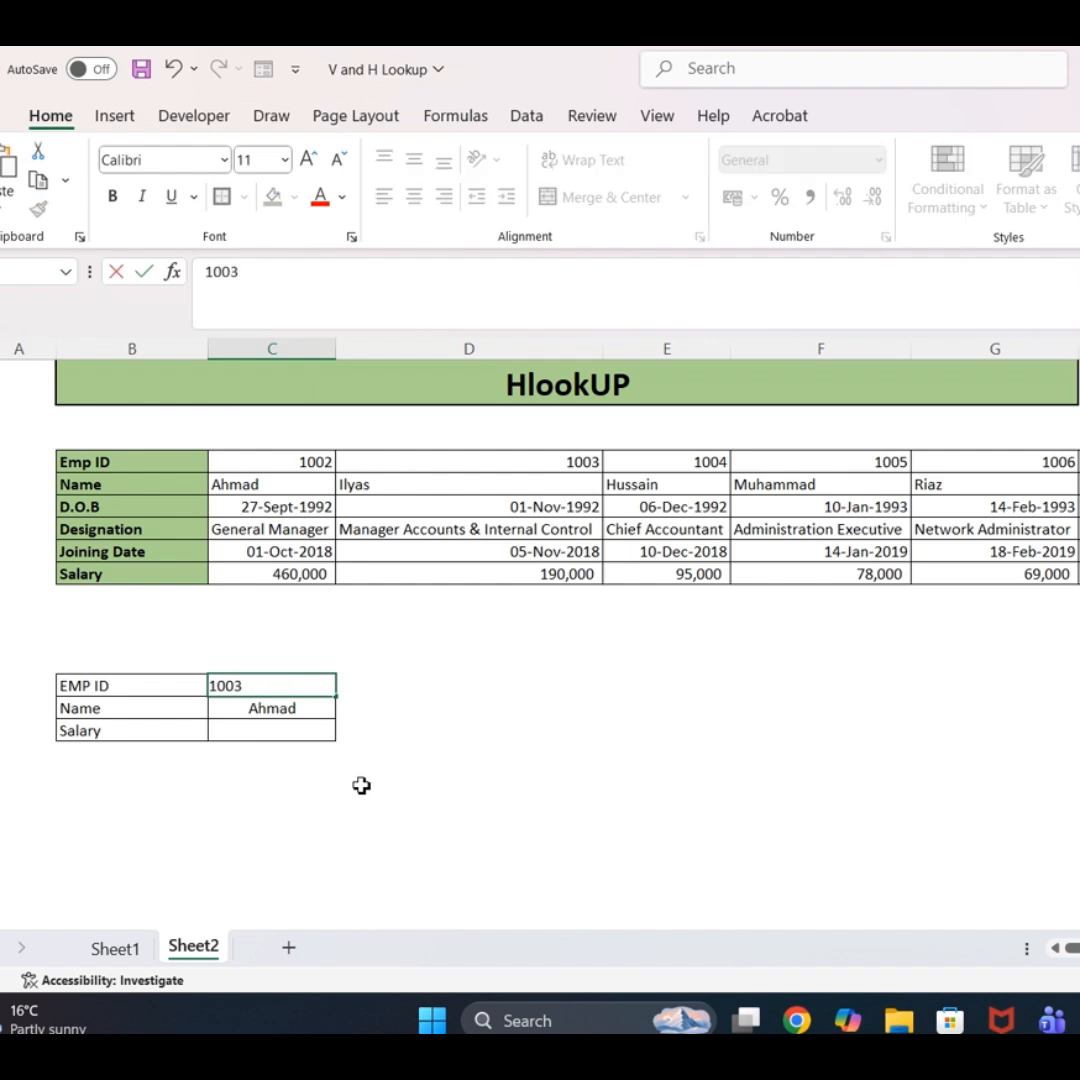
{"action": "key", "text": "Return"}
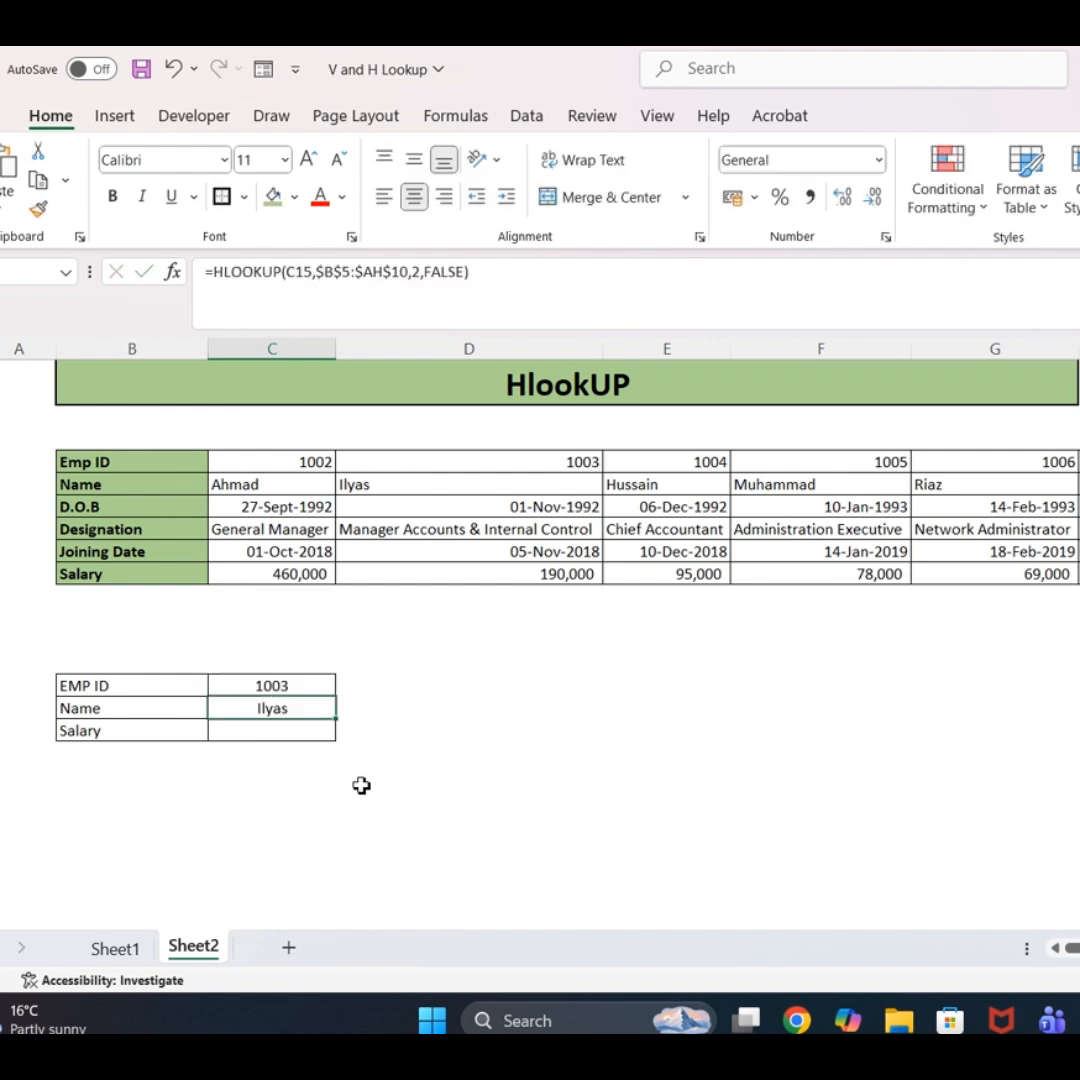
Step: Copy the name lookup formula to Salary cell C17, with C15 as its lookup value and 6 as its row index
{"action": "key", "text": "Down"}
{"action": "key", "text": "Up"}
{"action": "key", "text": "ctrl+c"}
{"action": "key", "text": "Down"}
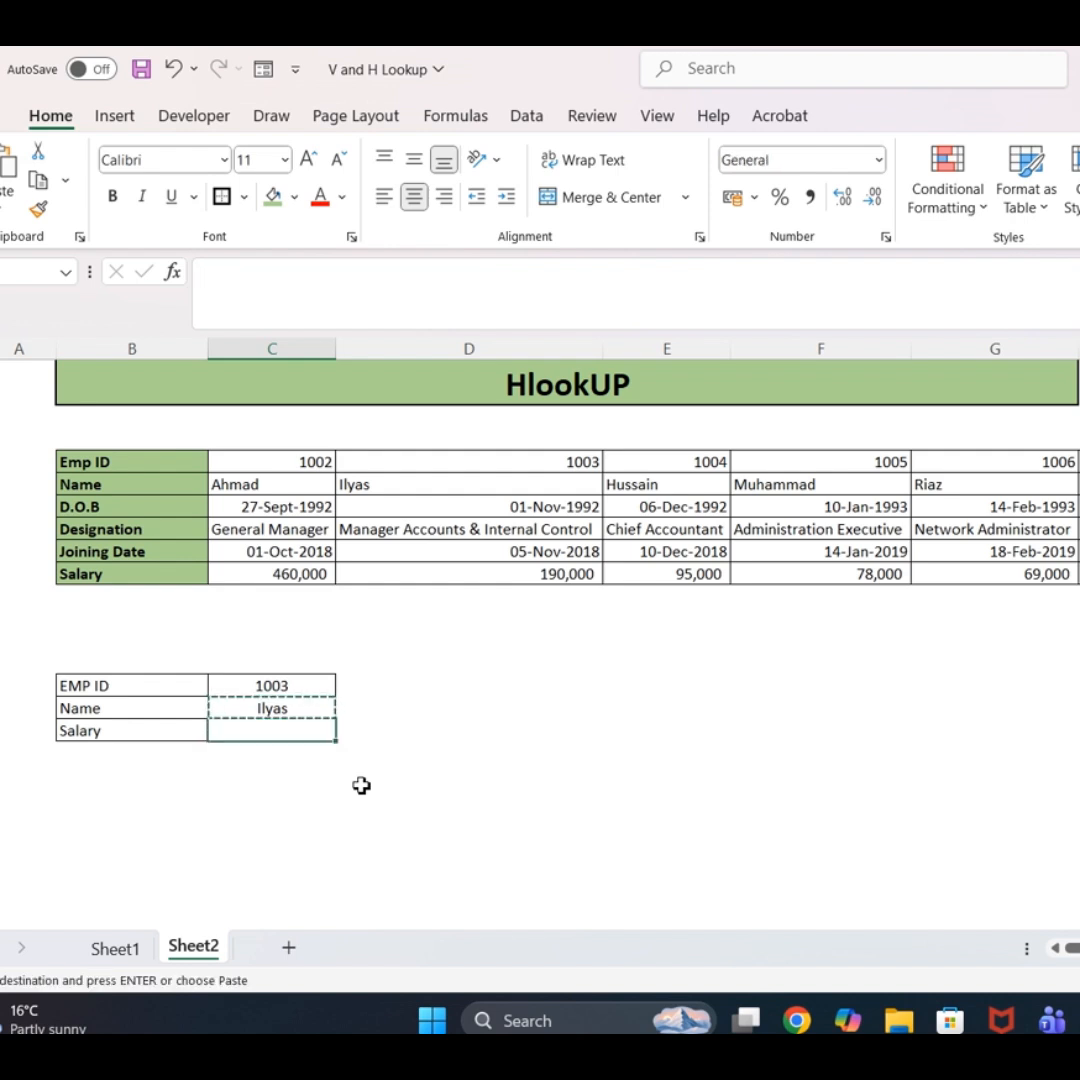
{"action": "key", "text": "ctrl+v"}
{"action": "key", "text": "F2"}
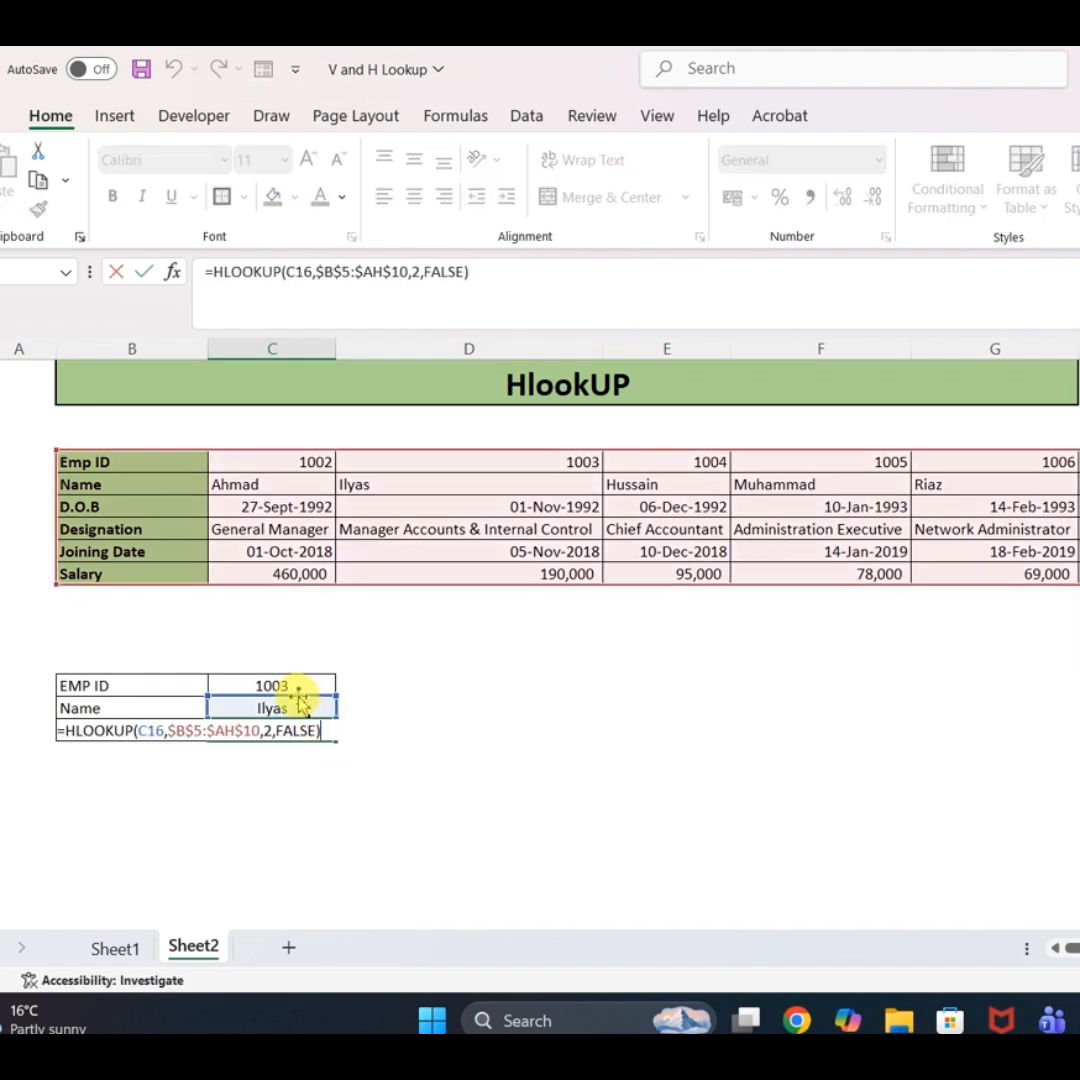
{"action": "left_click_drag", "start_coordinate": [300, 705], "coordinate": [297, 686]}
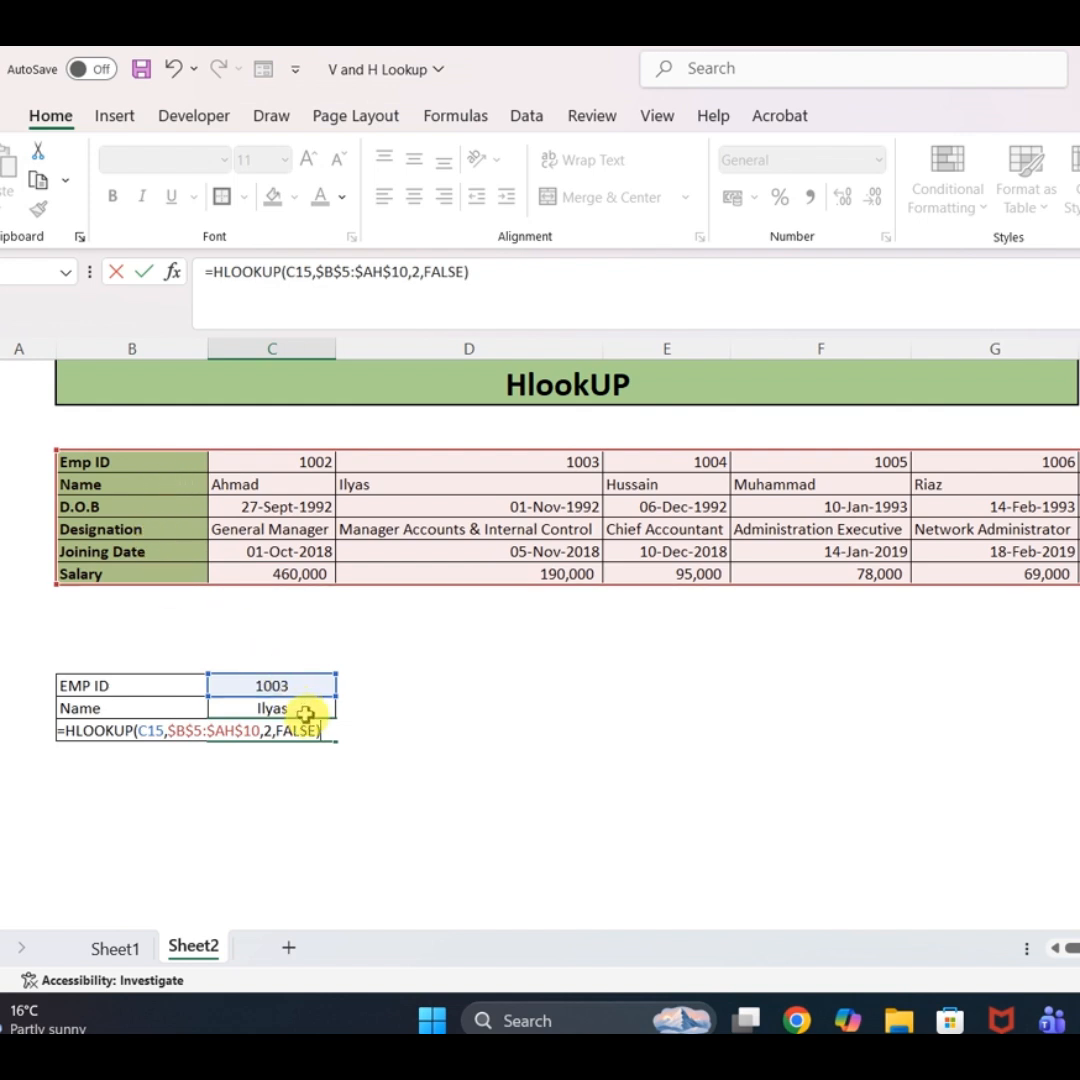
{"action": "left_click", "coordinate": [268, 731]}
{"action": "key", "text": "BackSpace"}
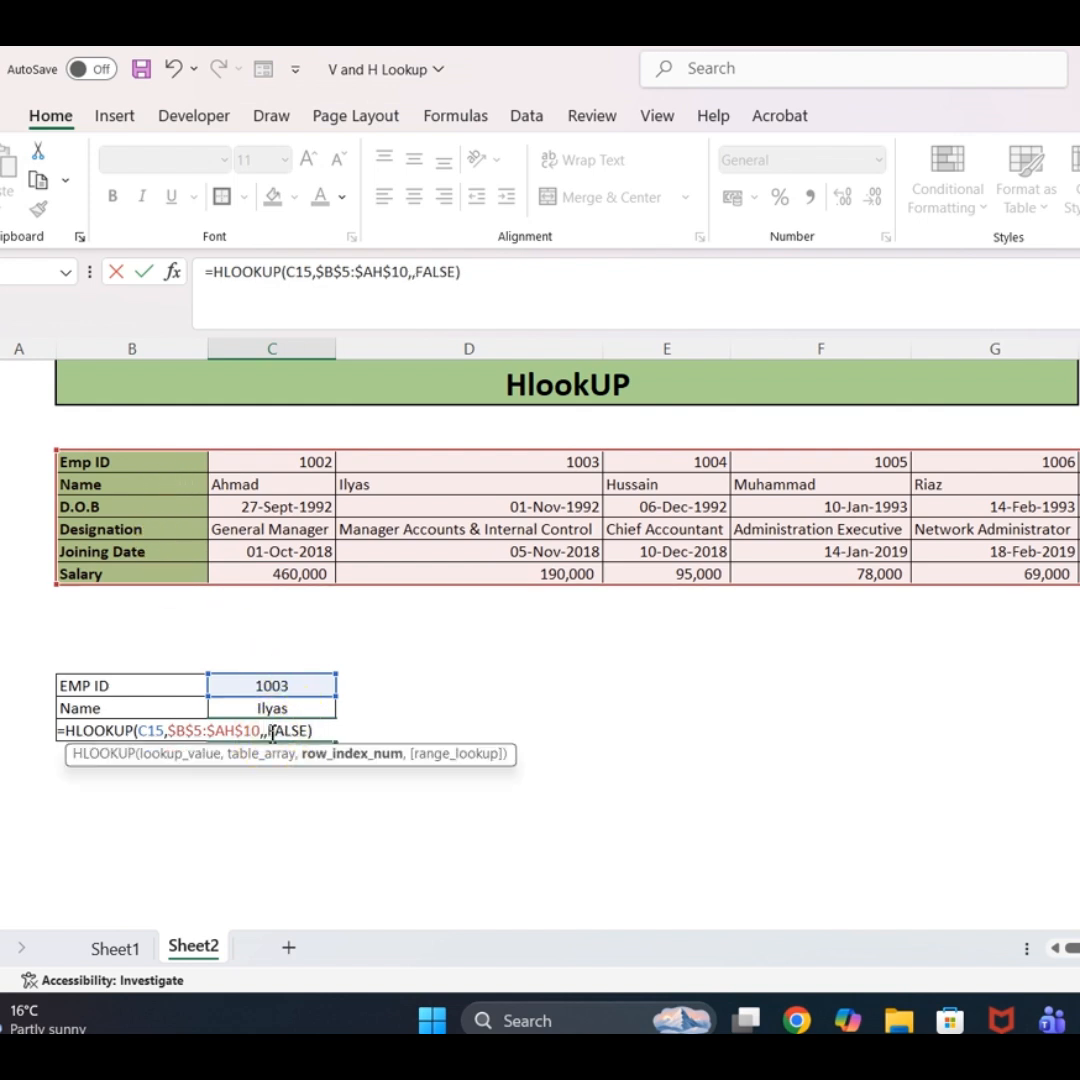
{"action": "type", "text": "6"}
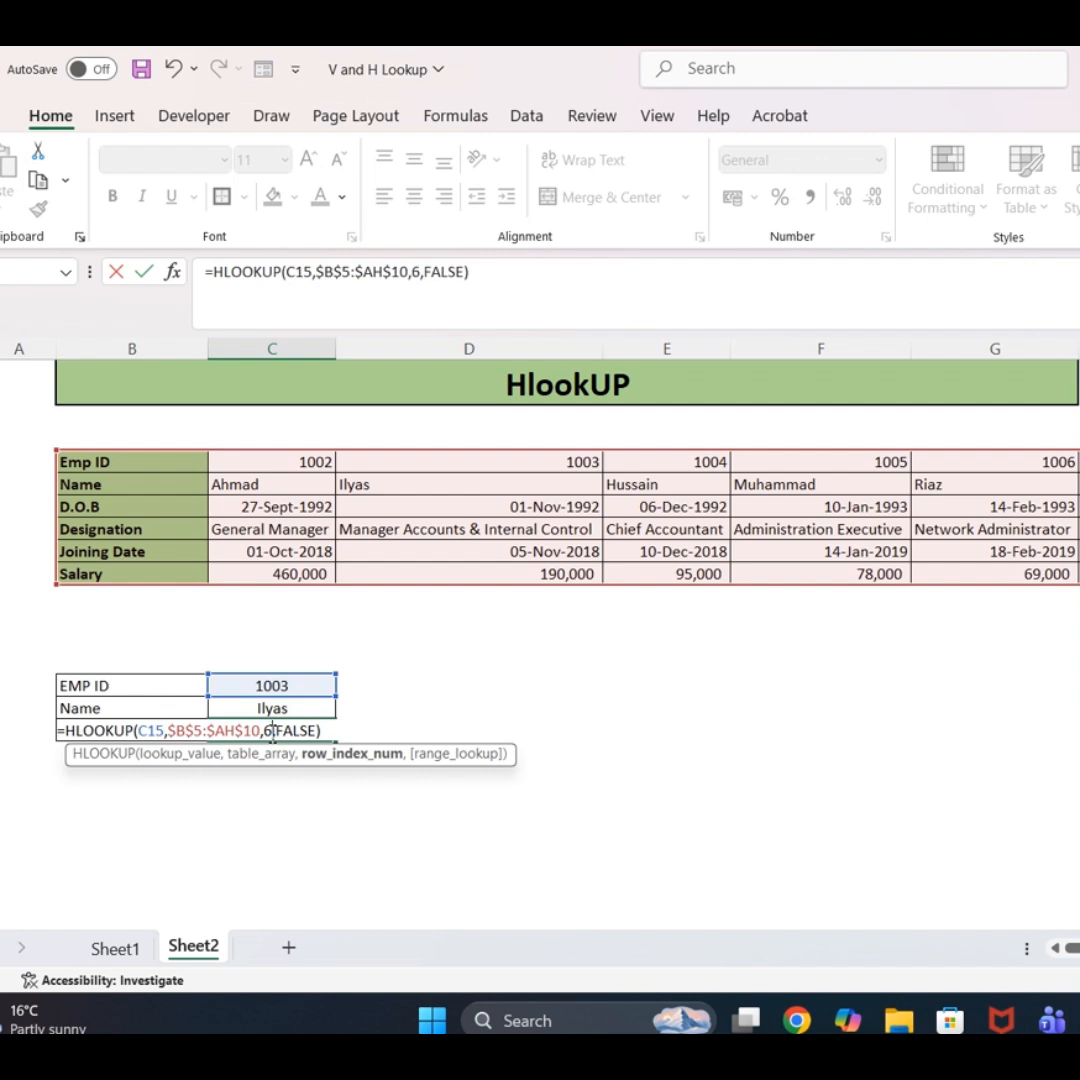
{"action": "key", "text": "Return"}
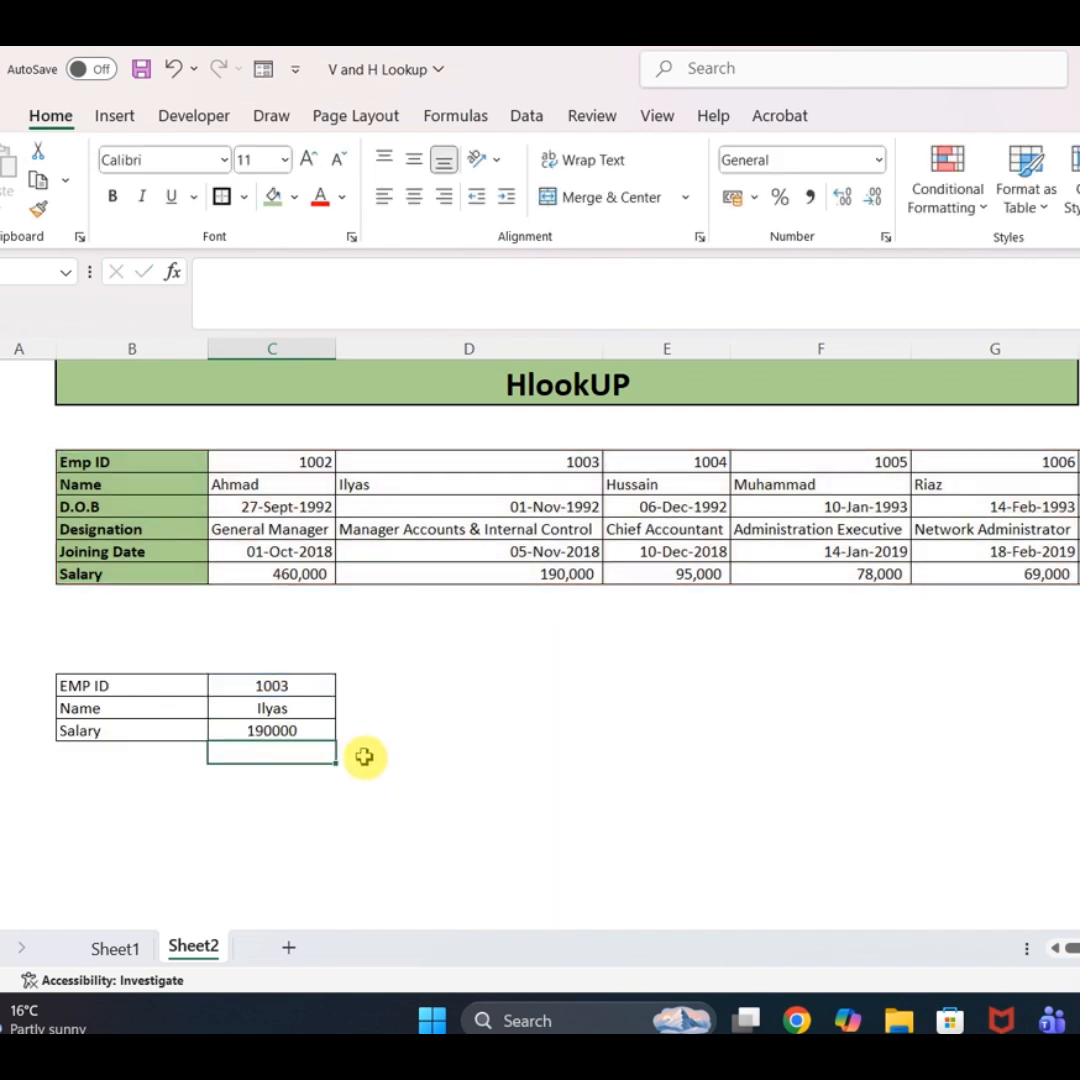
Step: Replace the ID in cell C15 with the first listed employee's ID
{"action": "key", "text": "Up"}
{"action": "key", "text": "Up"}
{"action": "key", "text": "Up"}
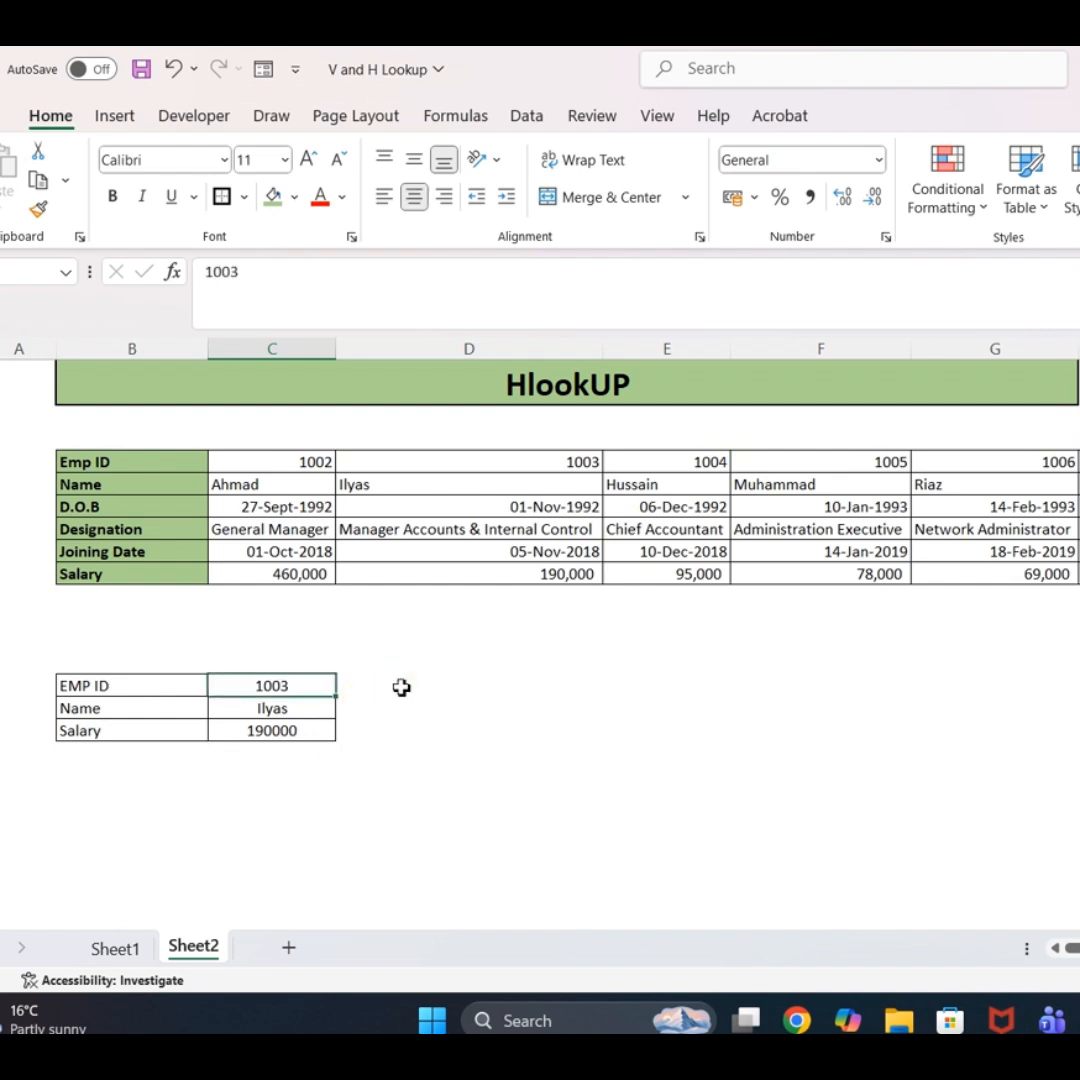
{"action": "type", "text": "1002"}
{"action": "key", "text": "Return"}
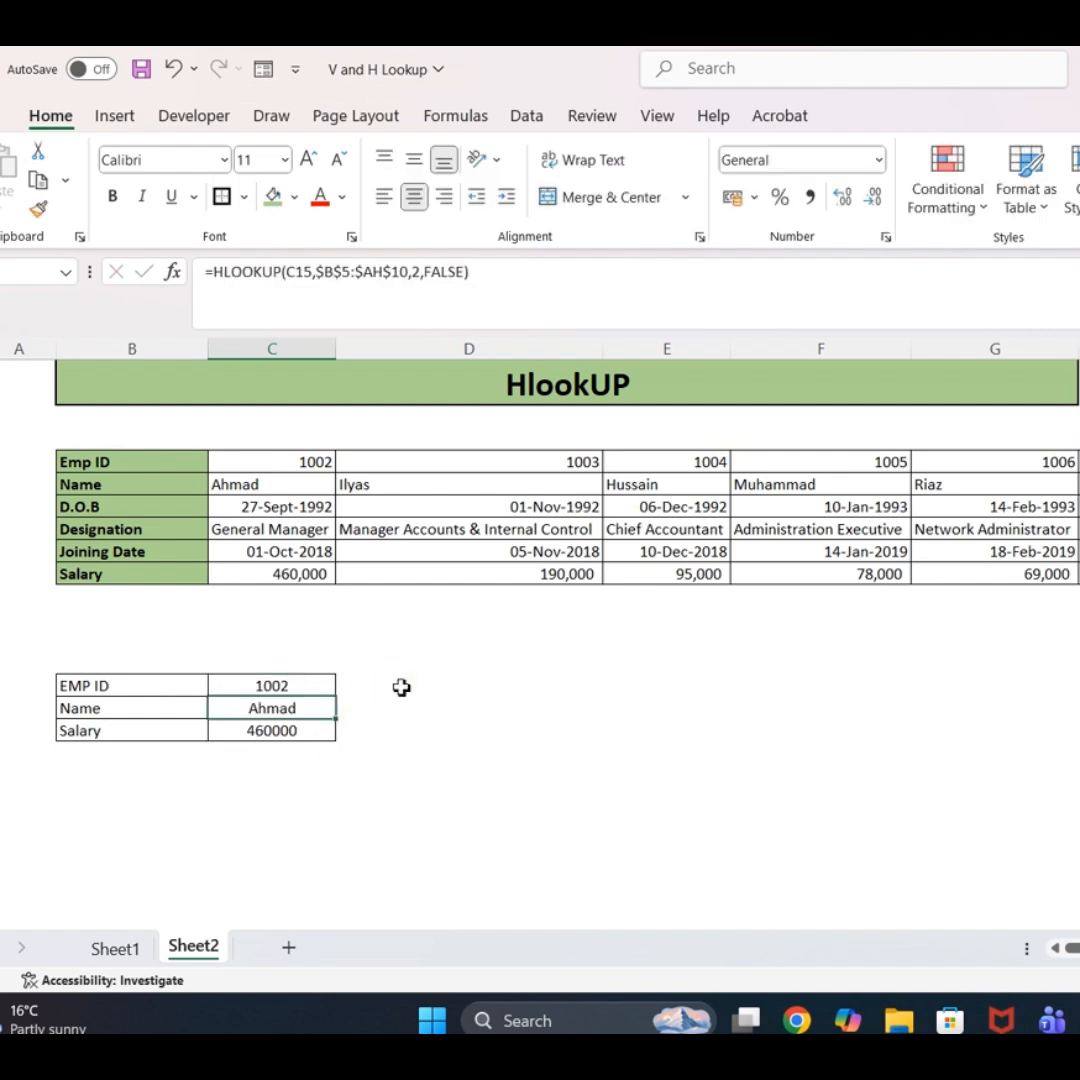
Step: Clear the lookup formula from Salary cell C17
{"action": "key", "text": "Down"}
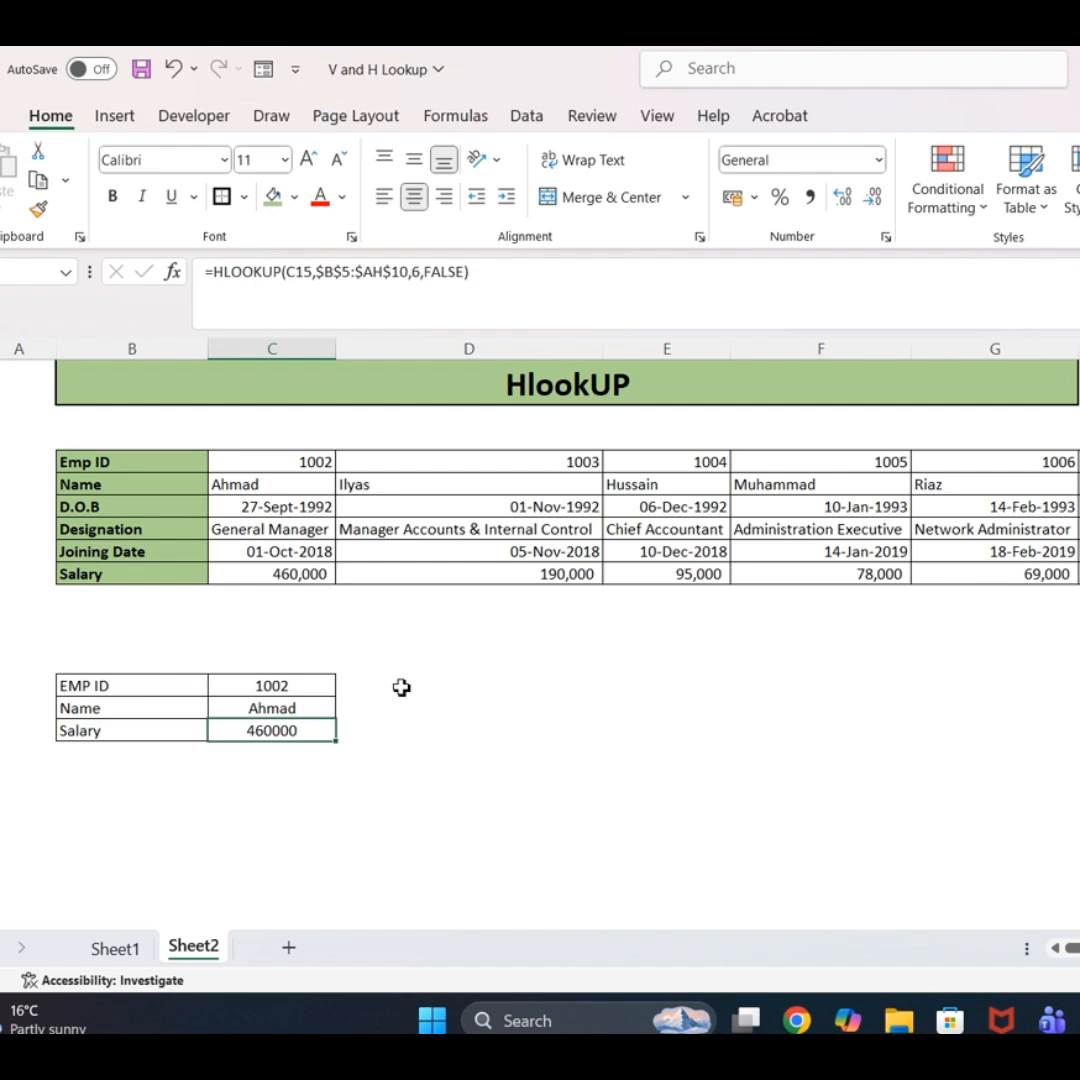
{"action": "key", "text": "Up"}
{"action": "key", "text": "Down"}
{"action": "key", "text": "Delete"}
Step: Edit the HLOOKUP in C16 to return name and salary together using the row index array {2;6}
{"action": "key", "text": "Up"}
{"action": "key", "text": "F2"}
{"action": "key", "text": "Left"}
{"action": "key", "text": "Left"}
{"action": "key", "text": "Left"}
{"action": "key", "text": "Left"}
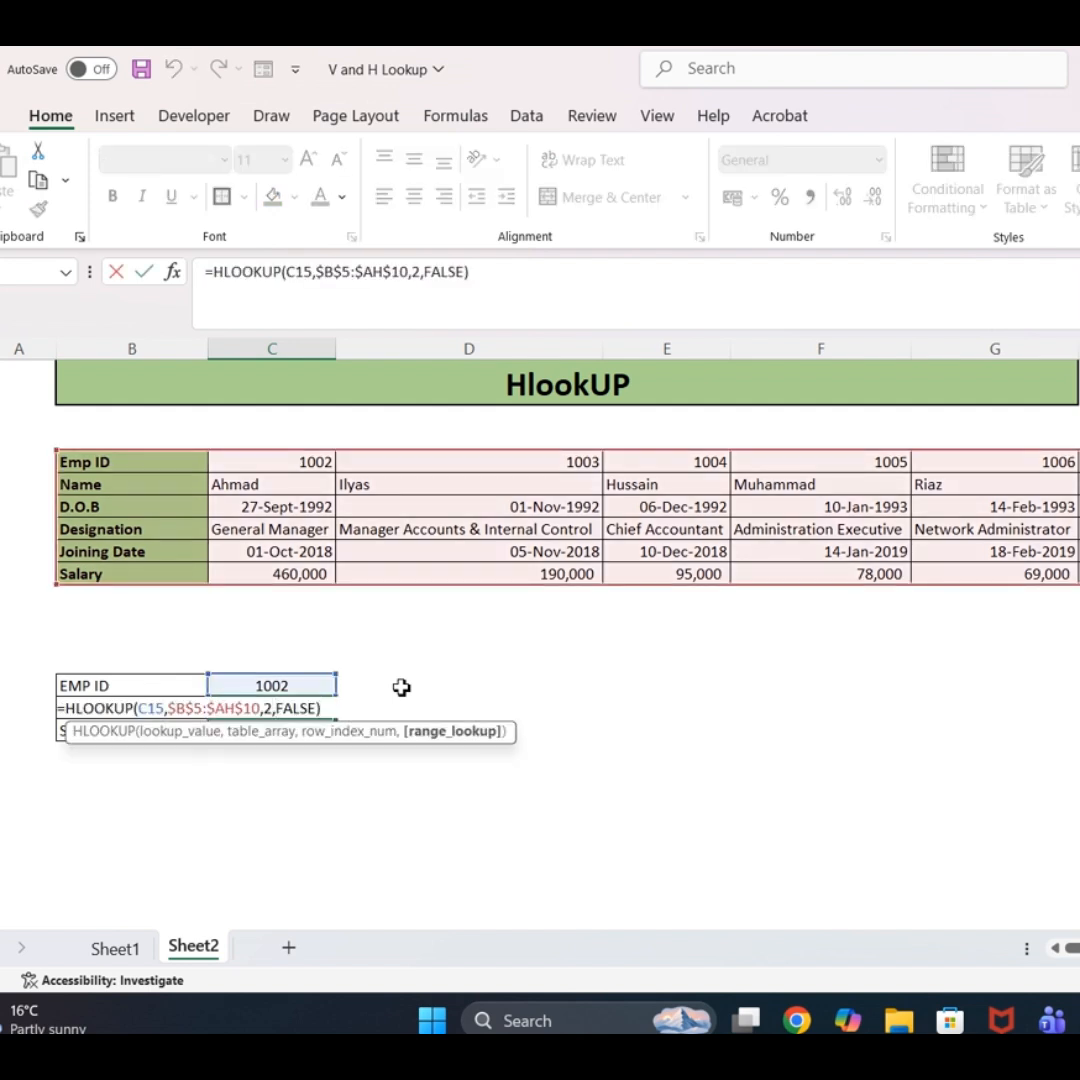
{"action": "key", "text": "Left"}
{"action": "key", "text": "BackSpace"}
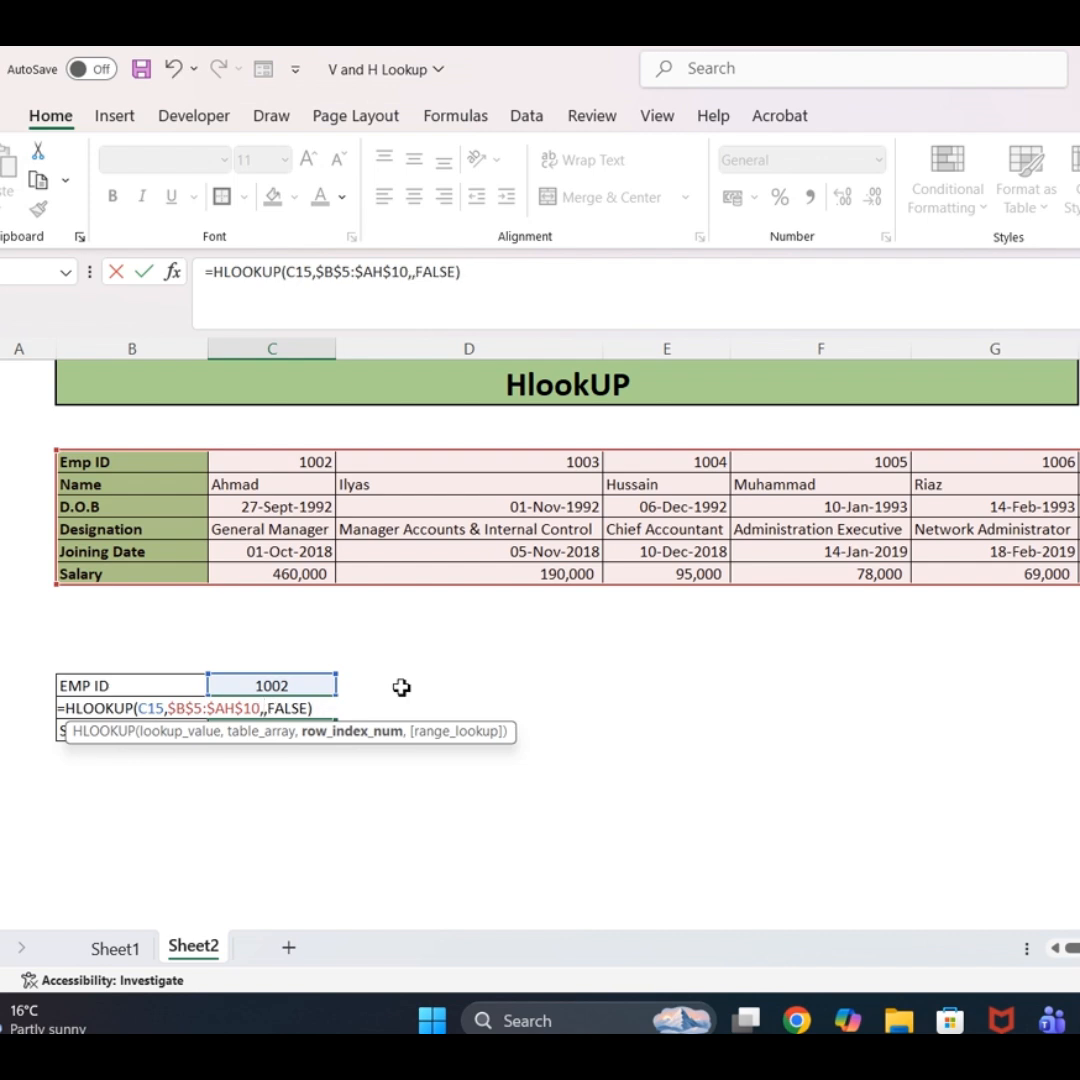
{"action": "type", "text": "{"}
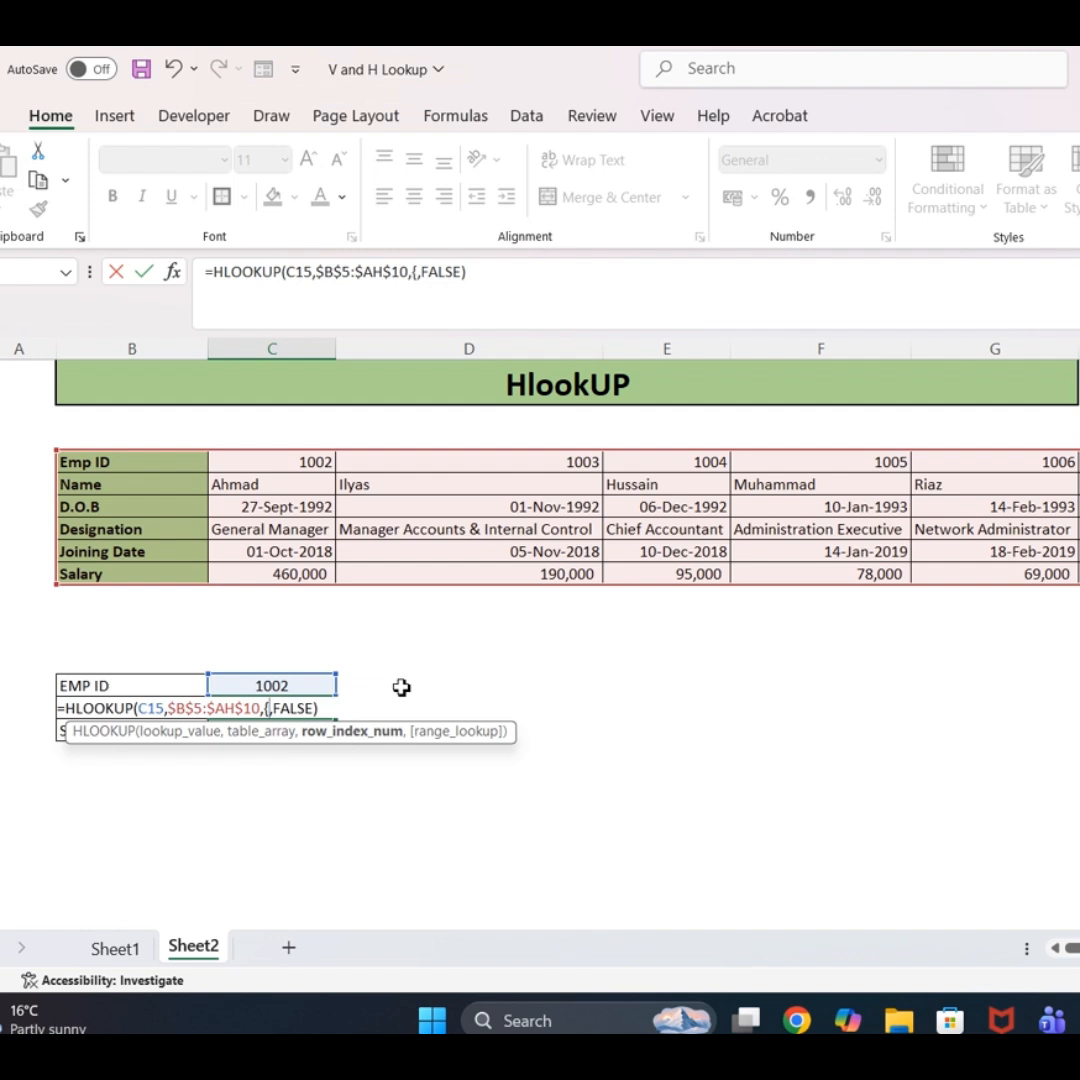
{"action": "type", "text": "2"}
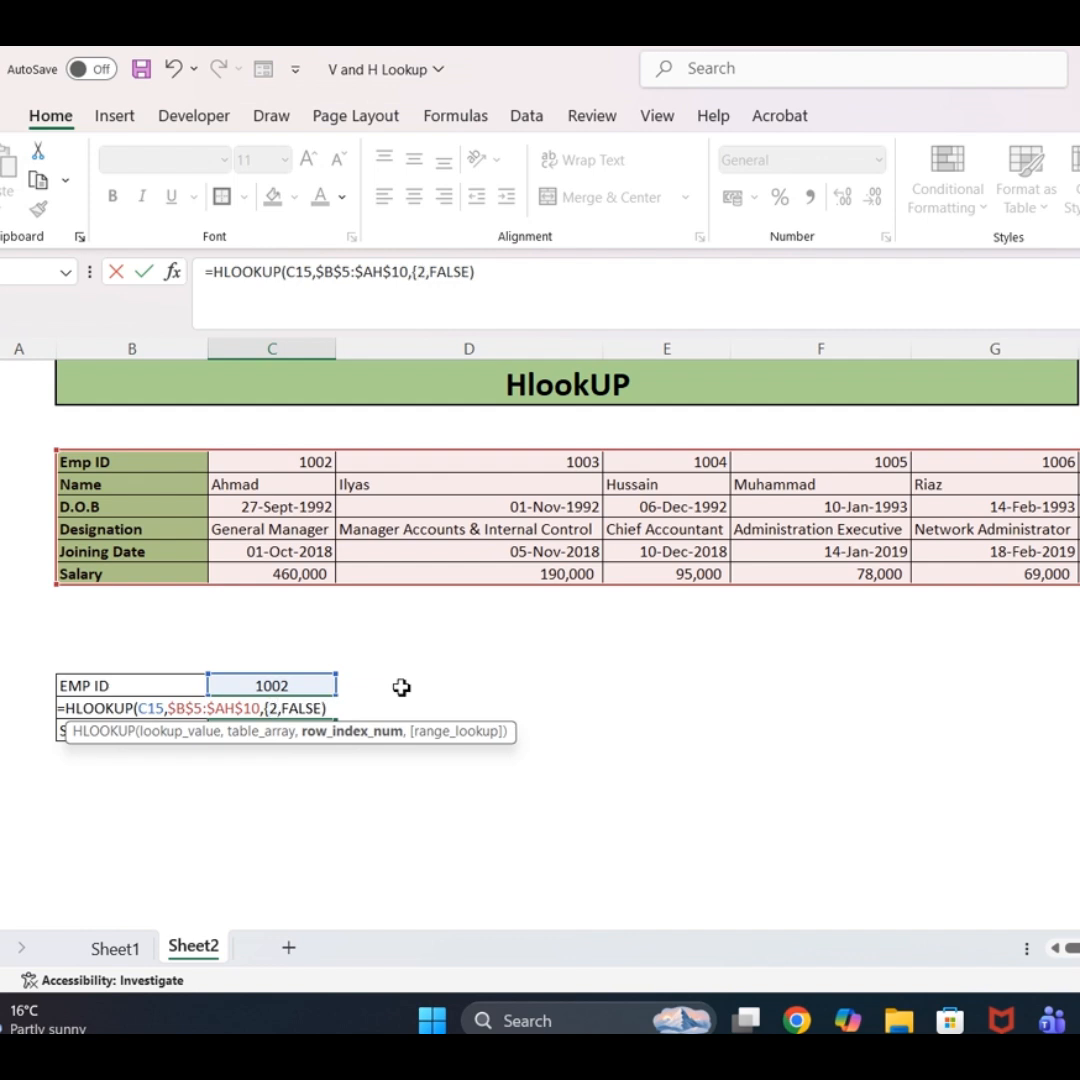
{"action": "type", "text": ";"}
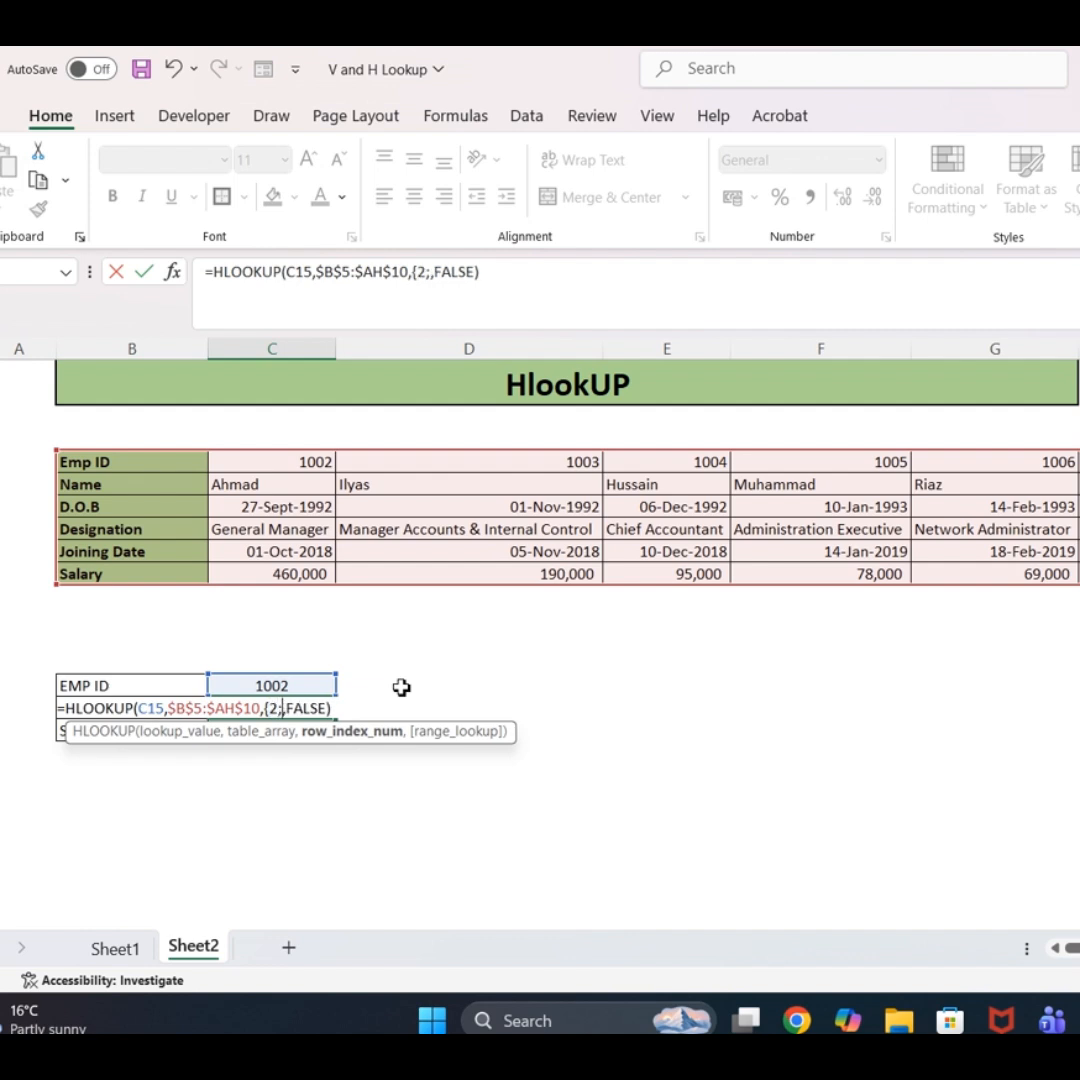
{"action": "type", "text": "6"}
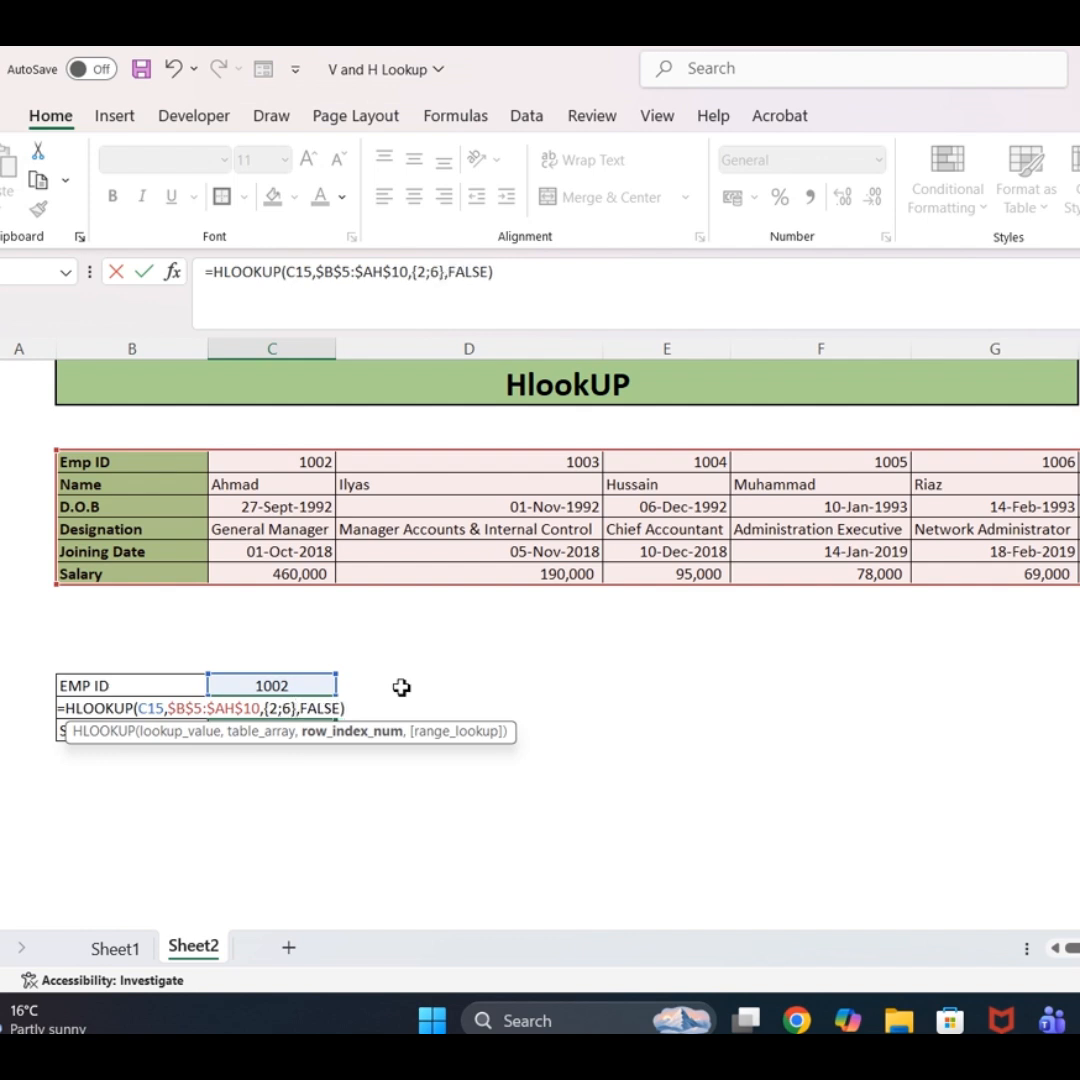
{"action": "key", "text": "Return"}
Step: Change the ID in C15 to the second listed employee's ID to test the combined name and salary lookup
{"action": "key", "text": "Up"}
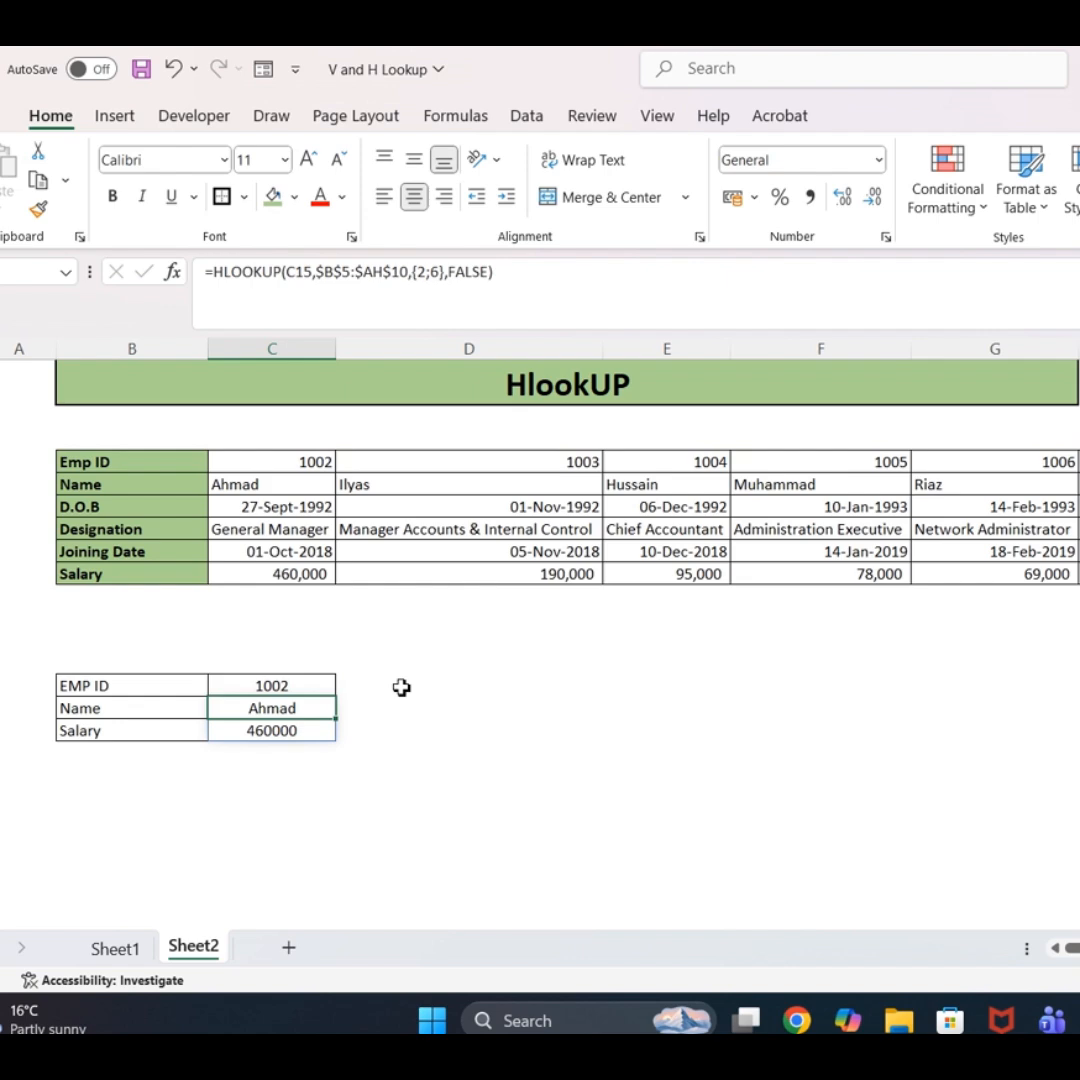
{"action": "key", "text": "Up"}
{"action": "type", "text": "1003"}
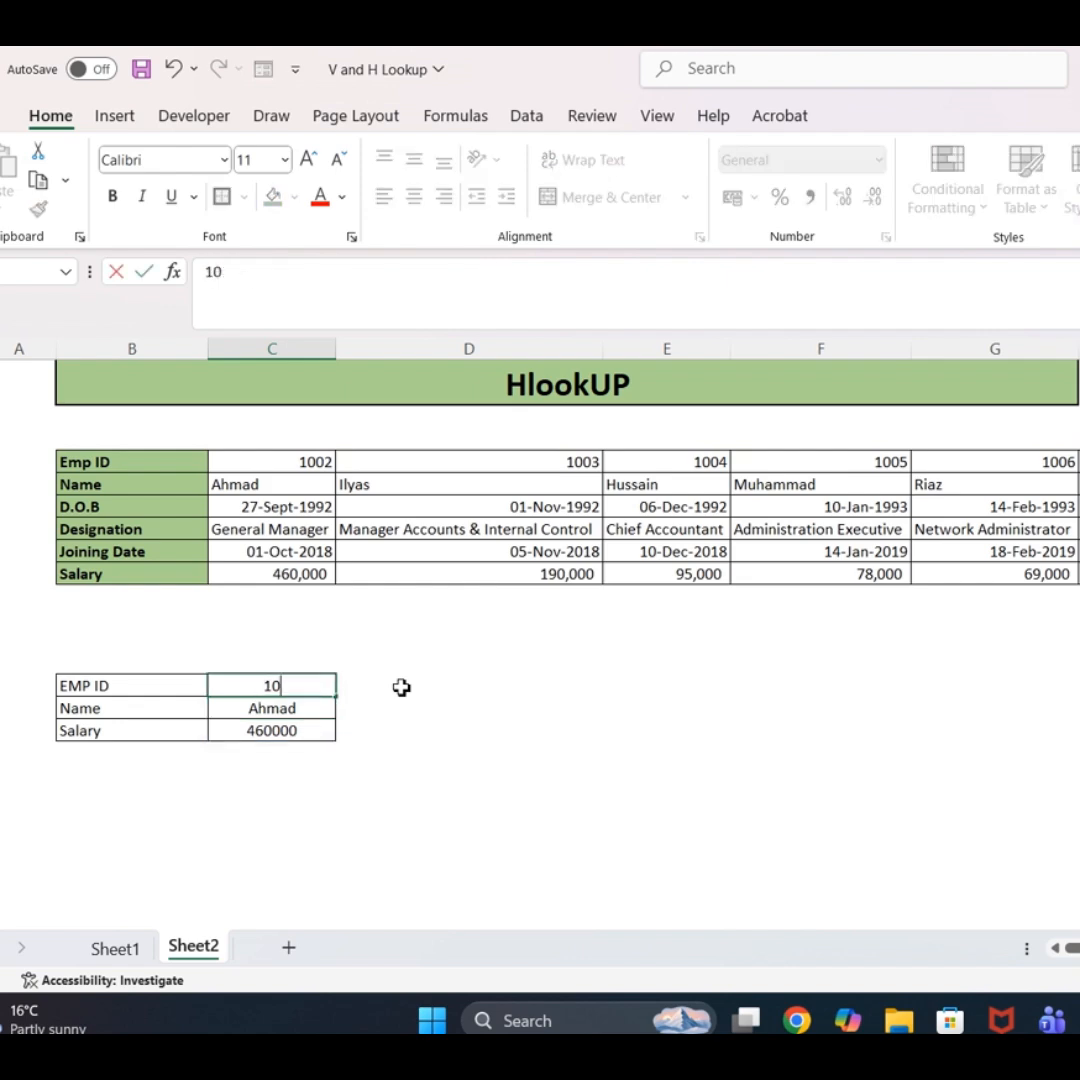
{"action": "key", "text": "Return"}
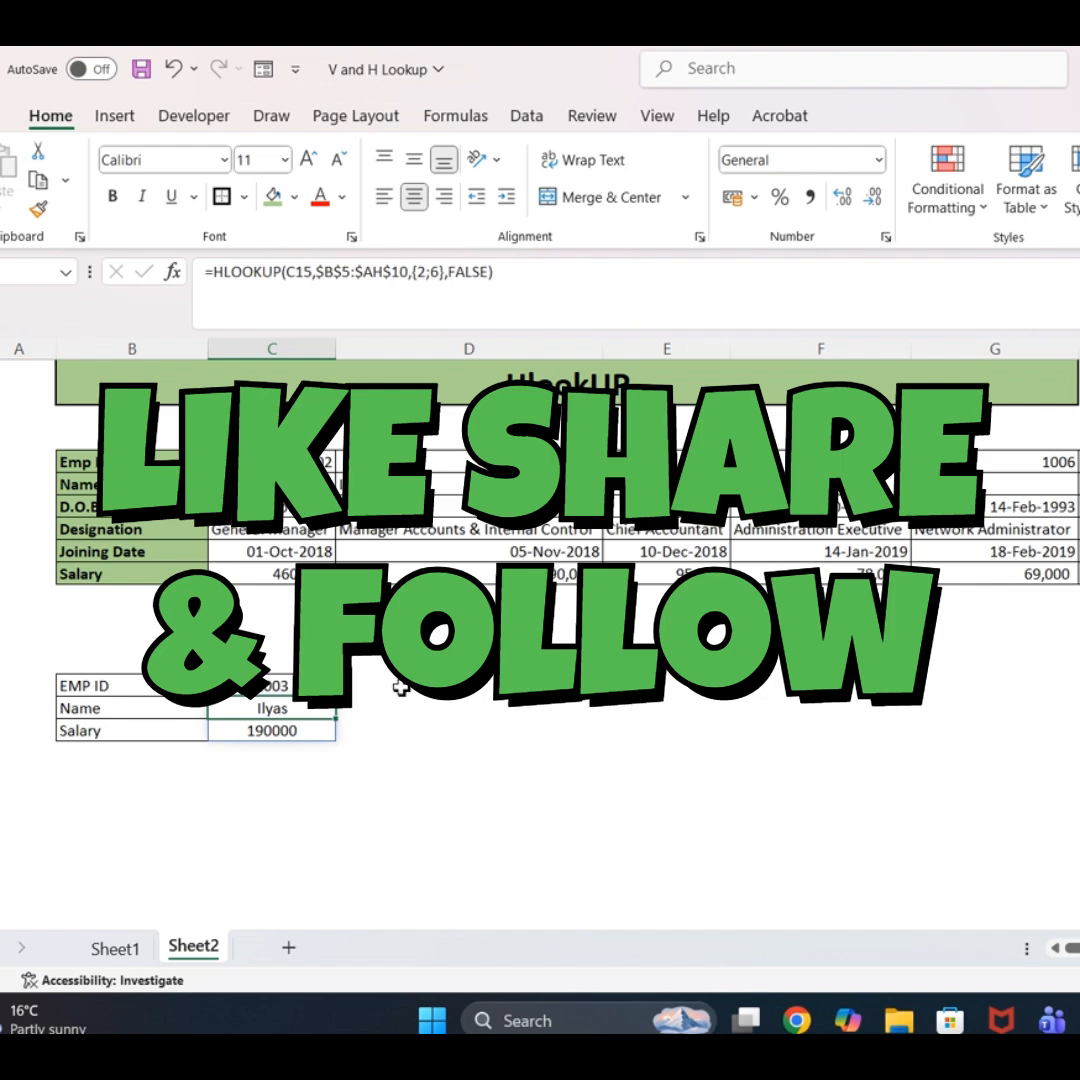